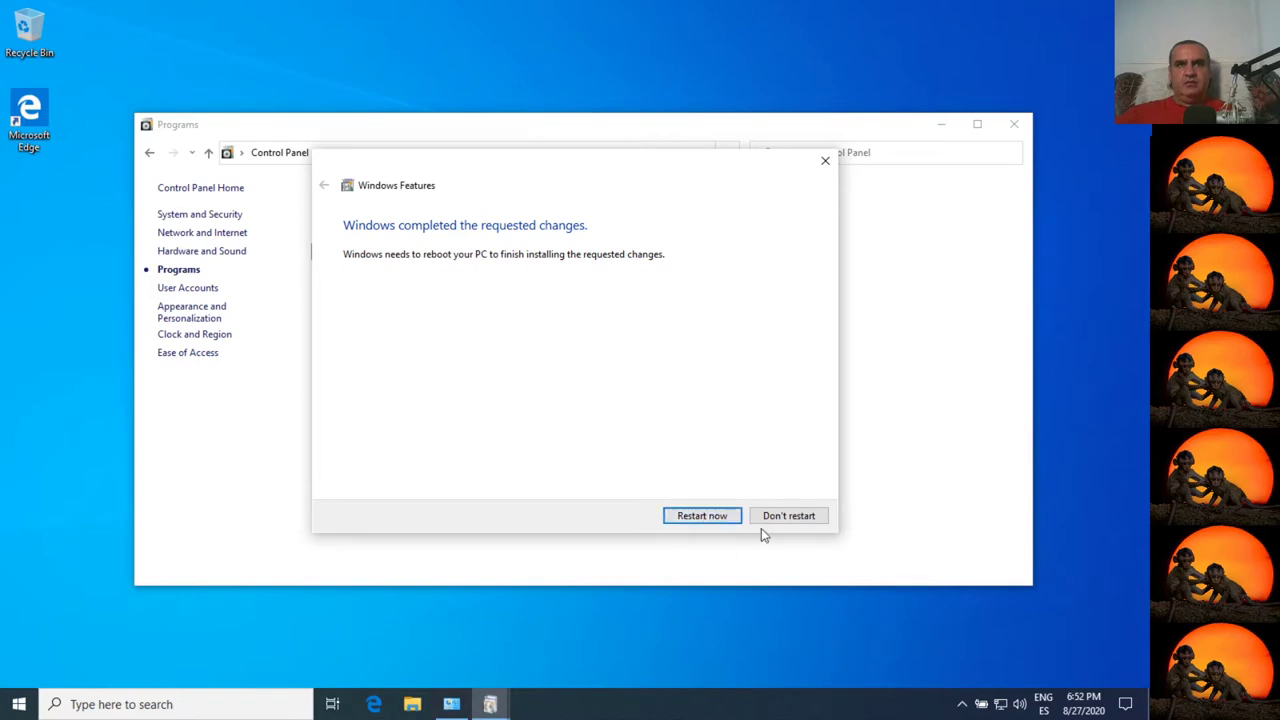
Restart the PC to finish installing the requested Windows features
click(702, 518)
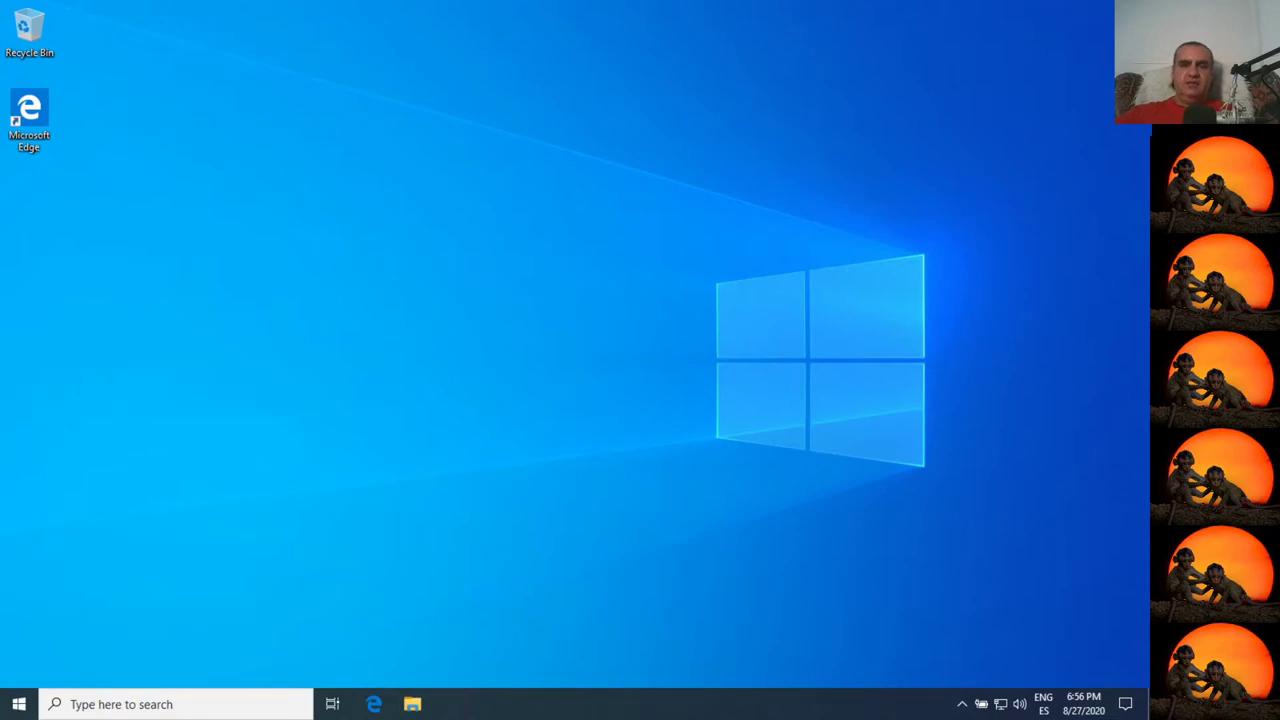
Run winver to check the installed Windows version and build, and close the About Windows dialog
click(18, 704)
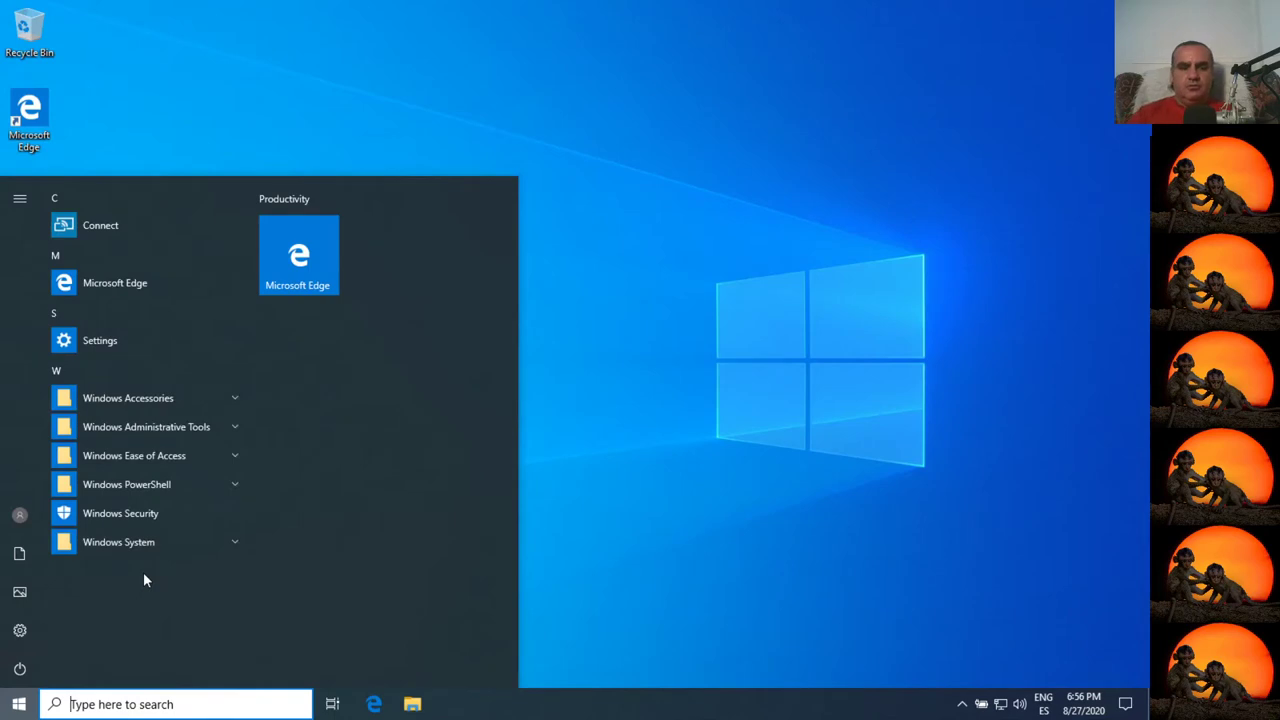
text(wi)
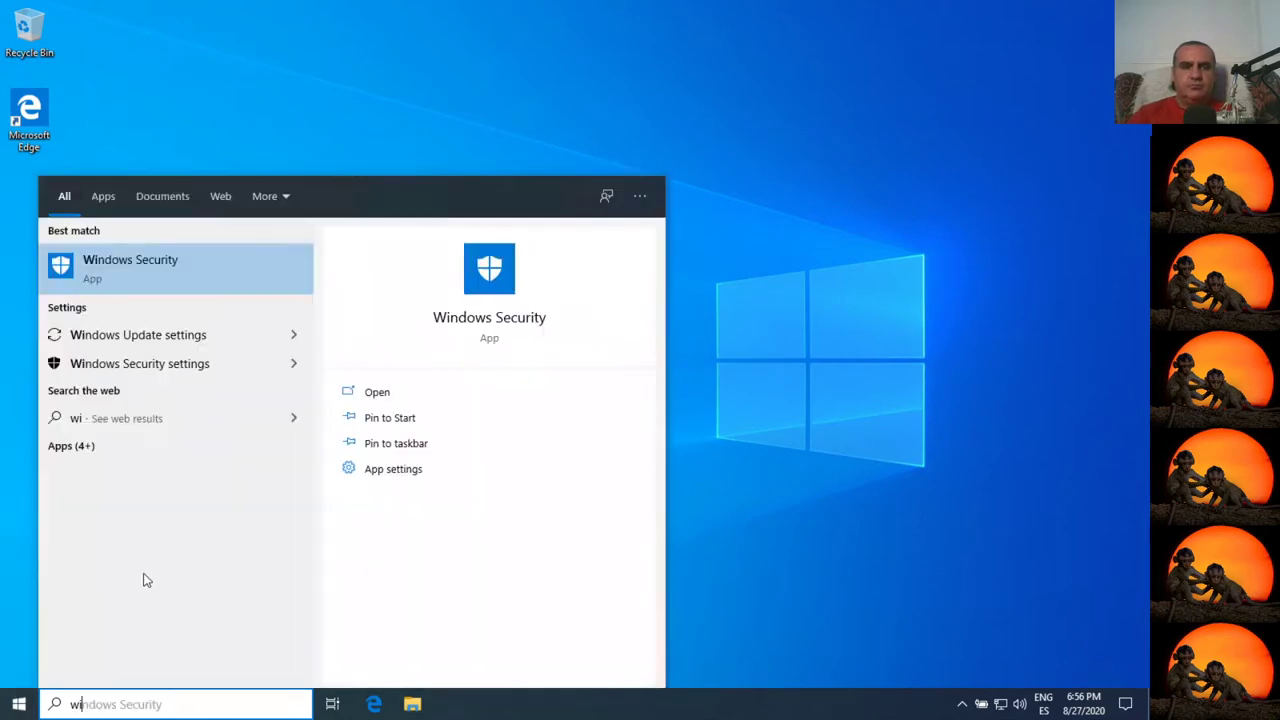
text(nvwer)
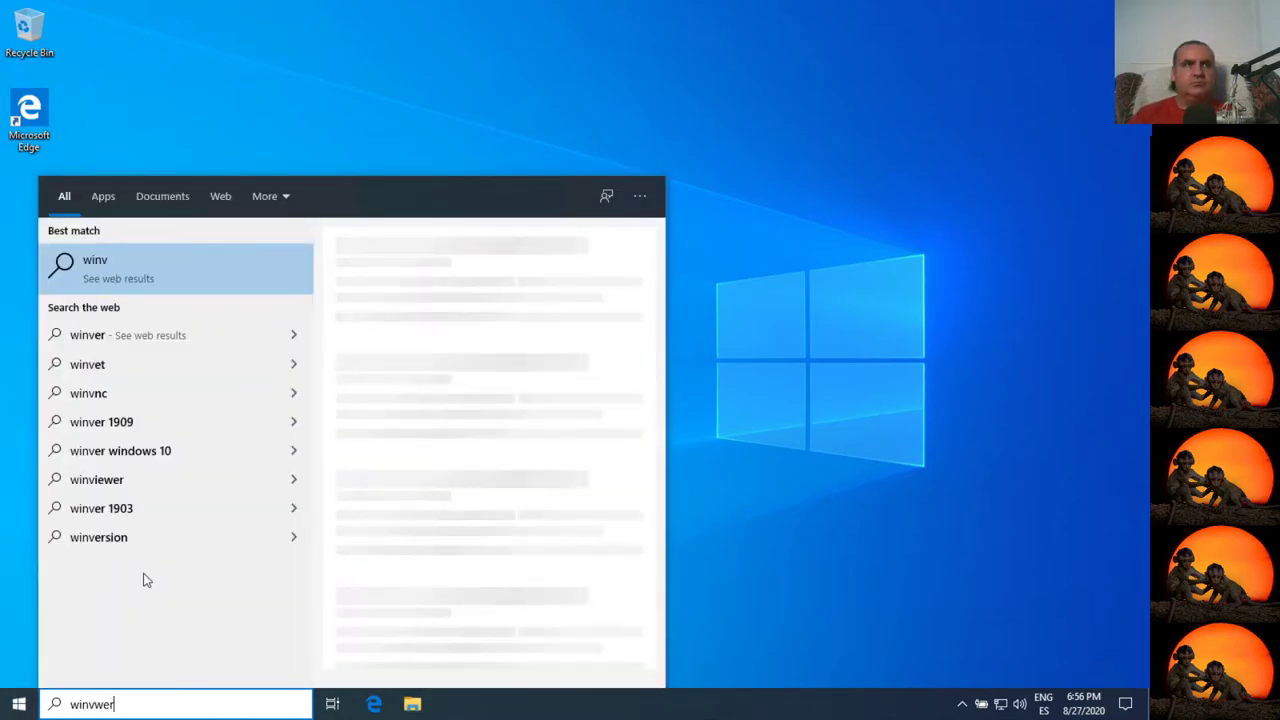
key(BackSpace)
key(BackSpace)
key(BackSpace)
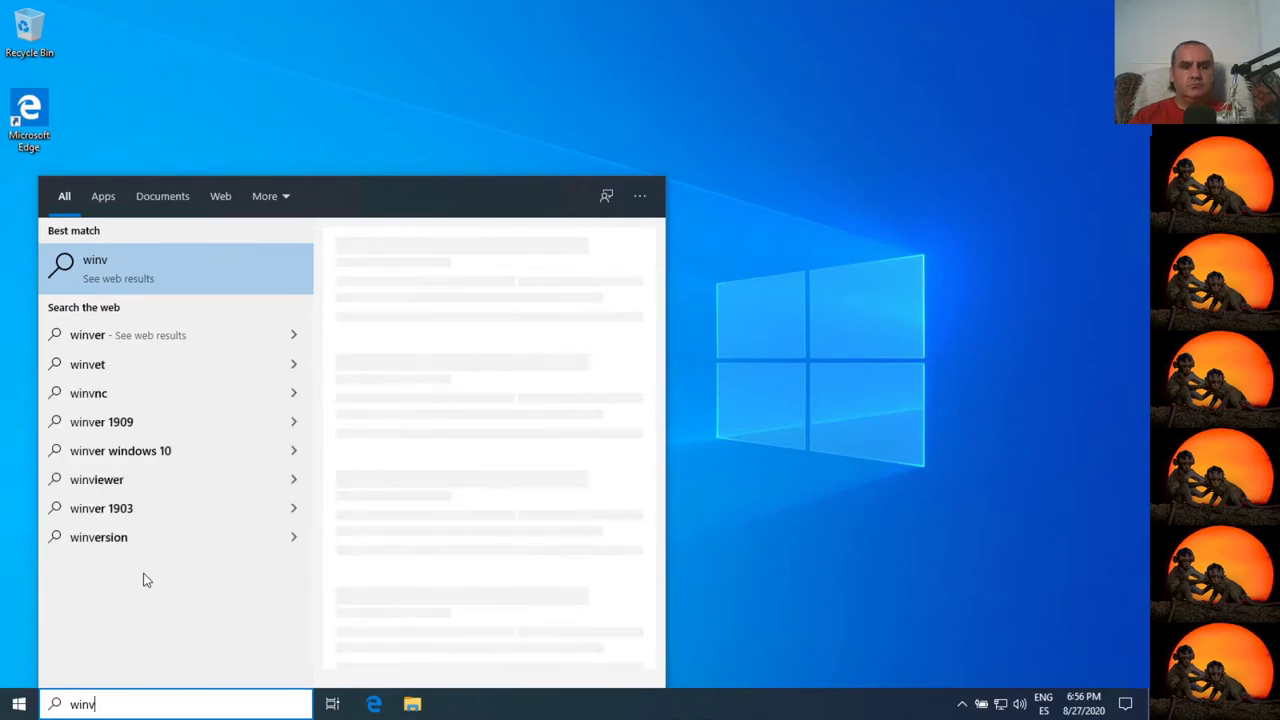
text(er)
key(Return)
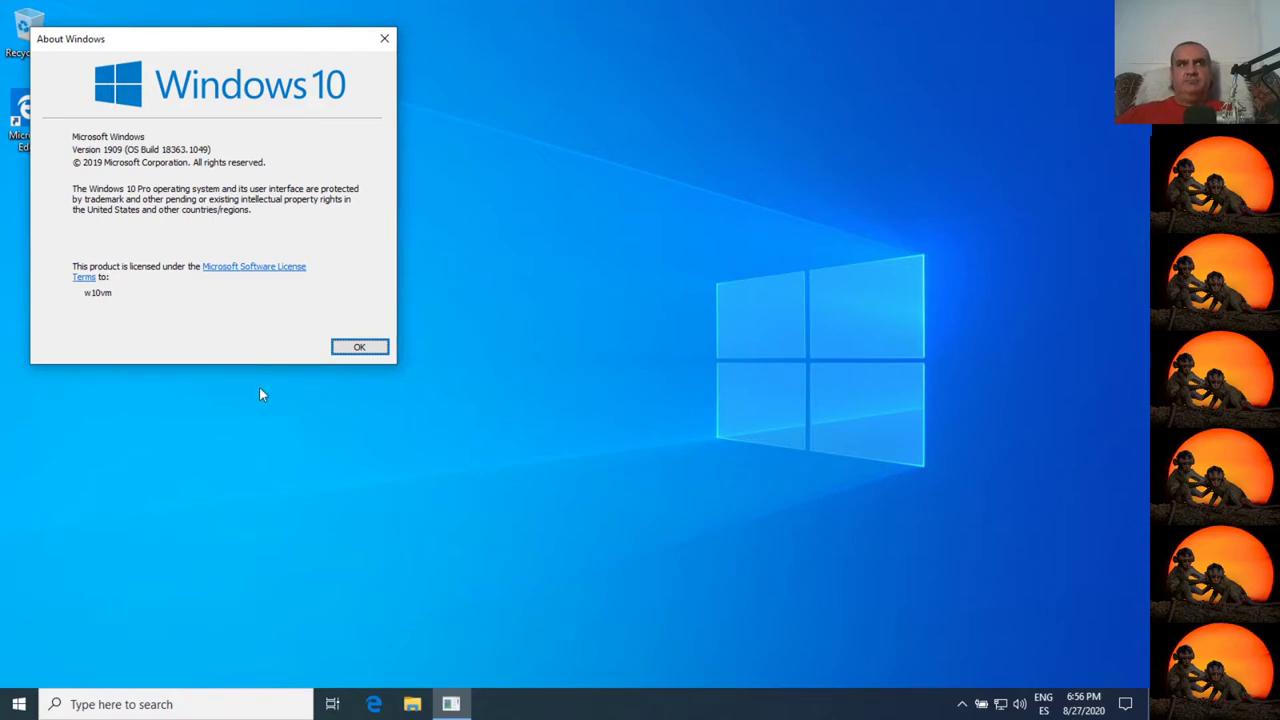
click(352, 348)
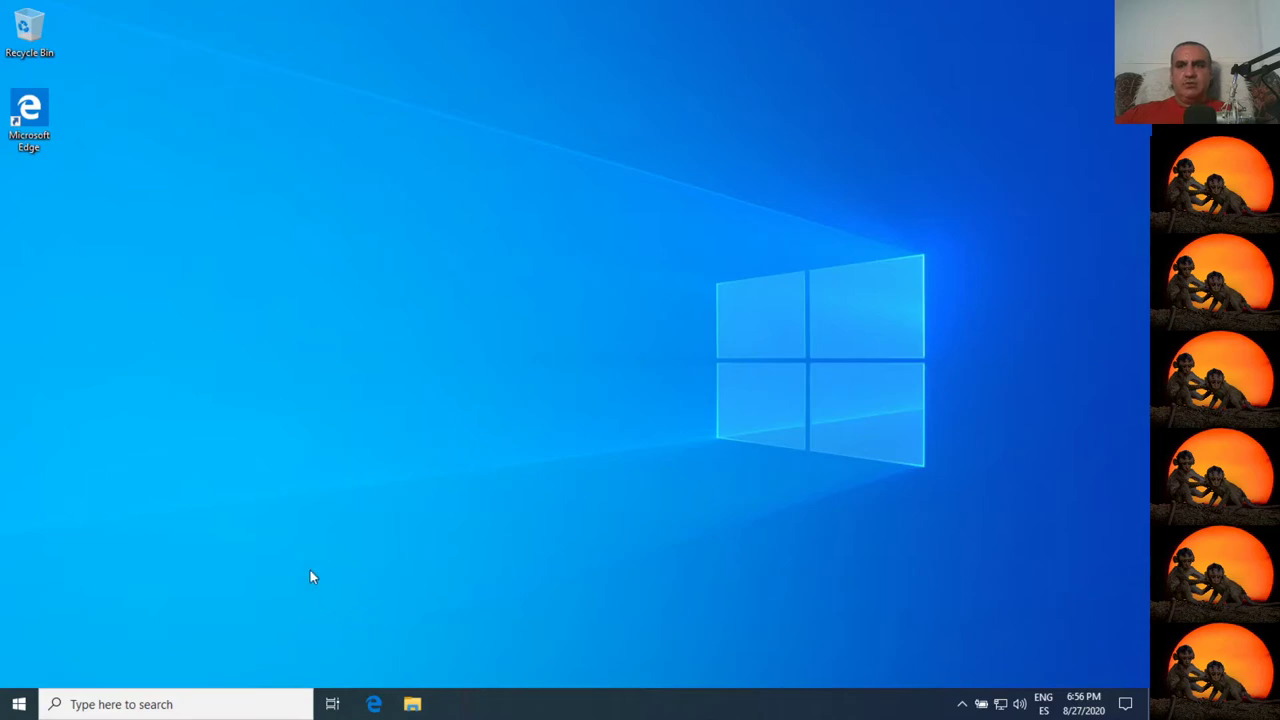
Open Hyper-V Manager in a maximized window and select the existing New Virtual Machine on DESKTOP-WIN10VM
click(18, 704)
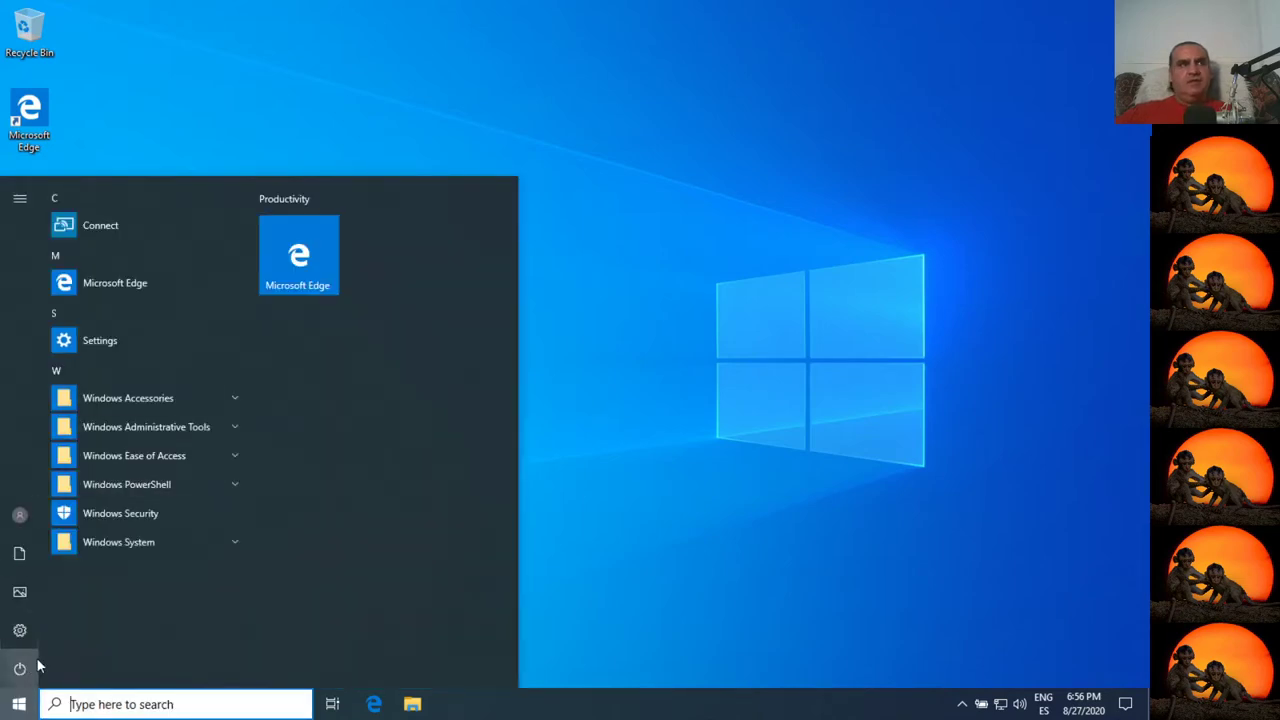
mouse_move(37, 666)
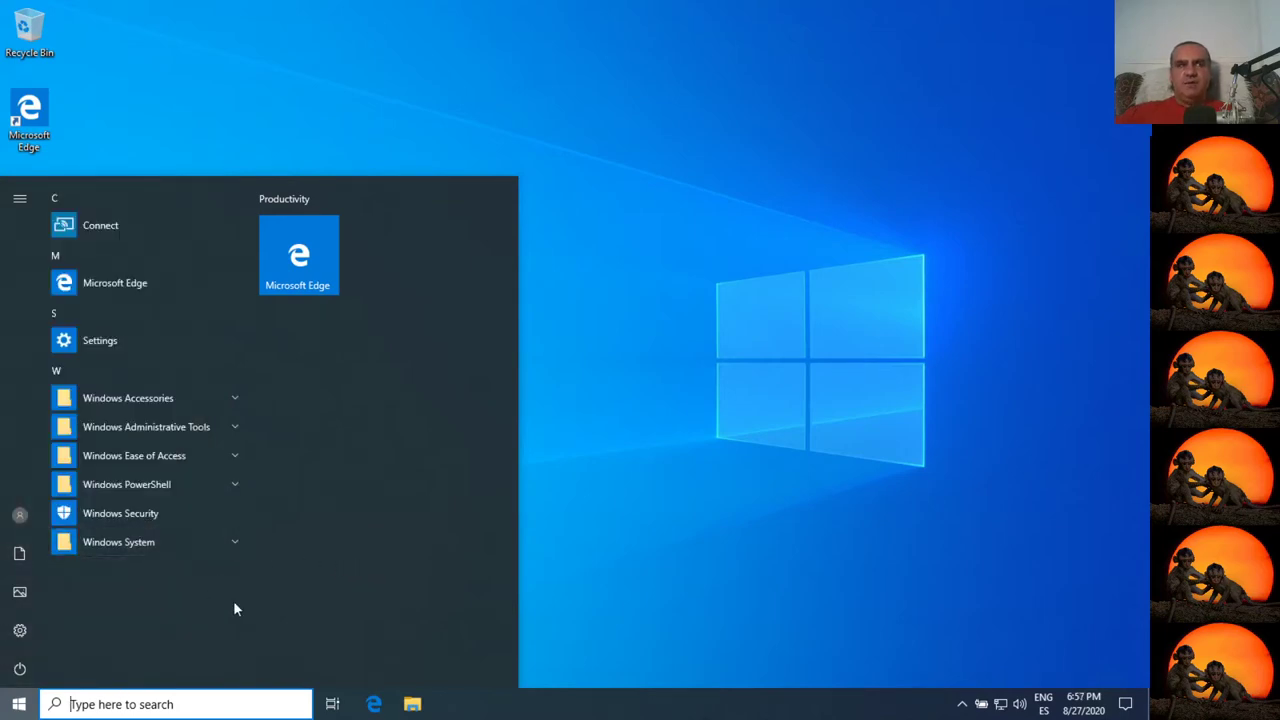
click(202, 428)
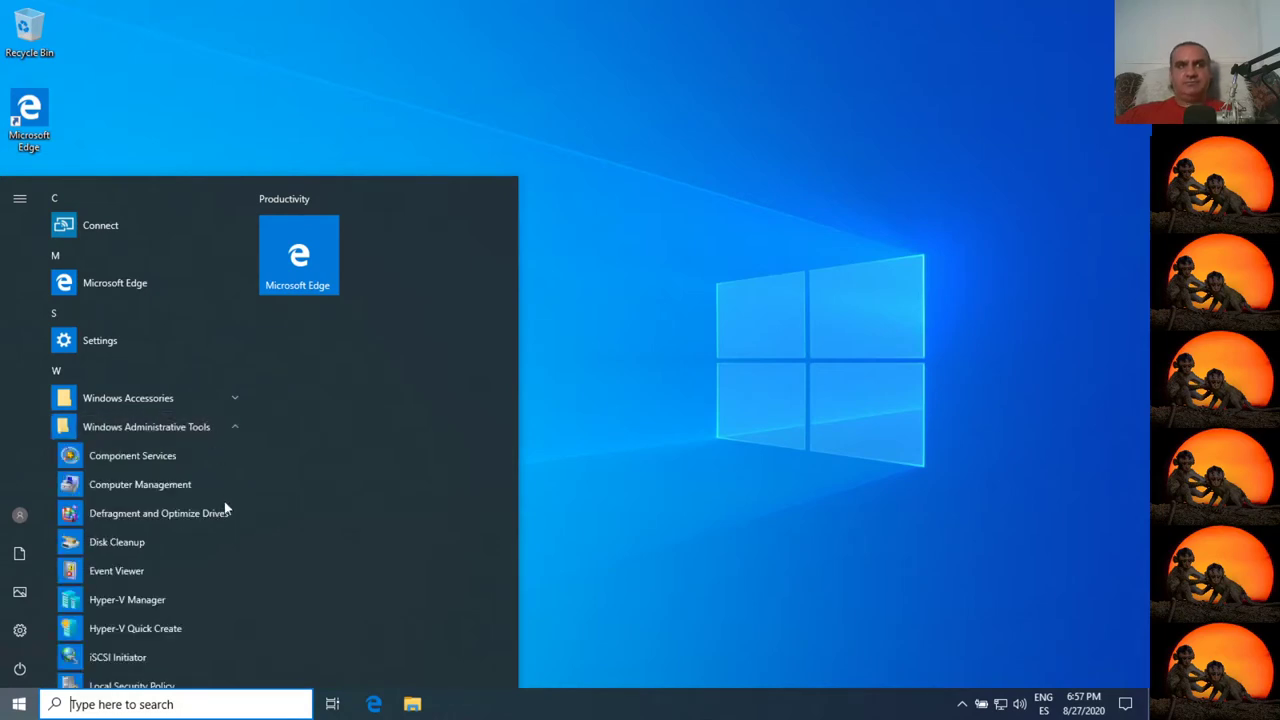
scroll(198, 573, down, 3)
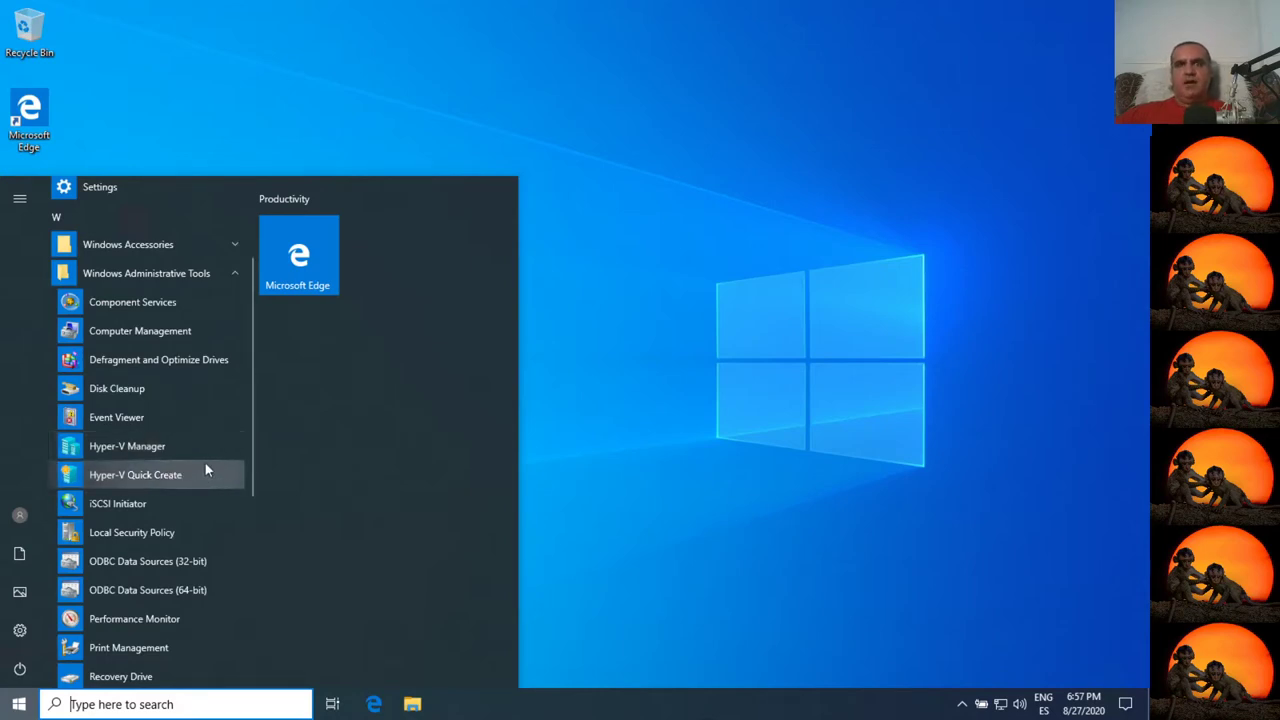
click(100, 452)
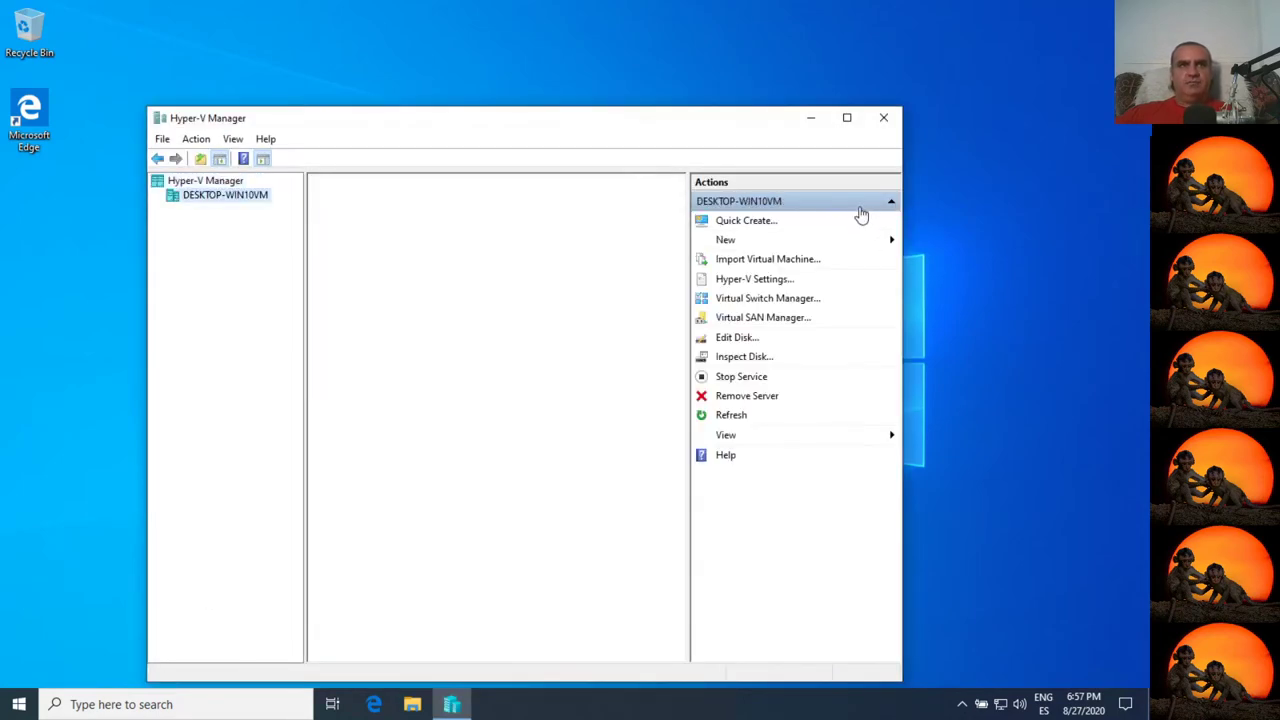
click(848, 118)
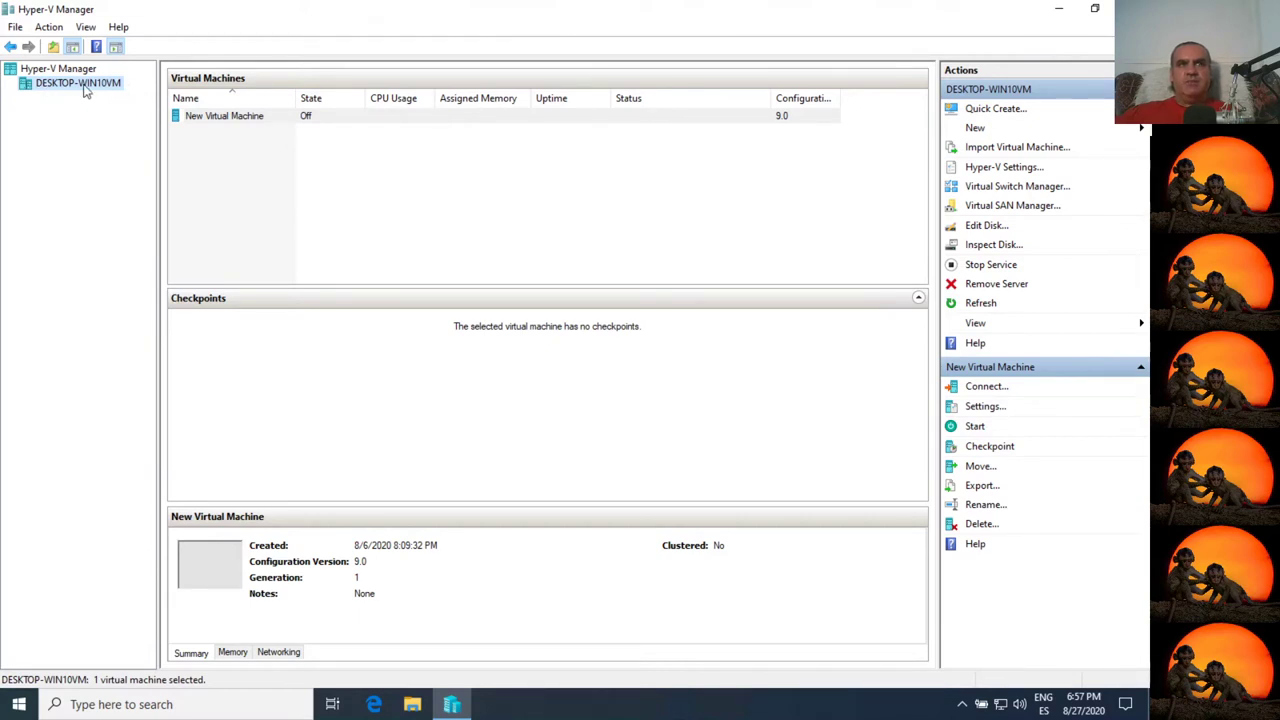
click(250, 117)
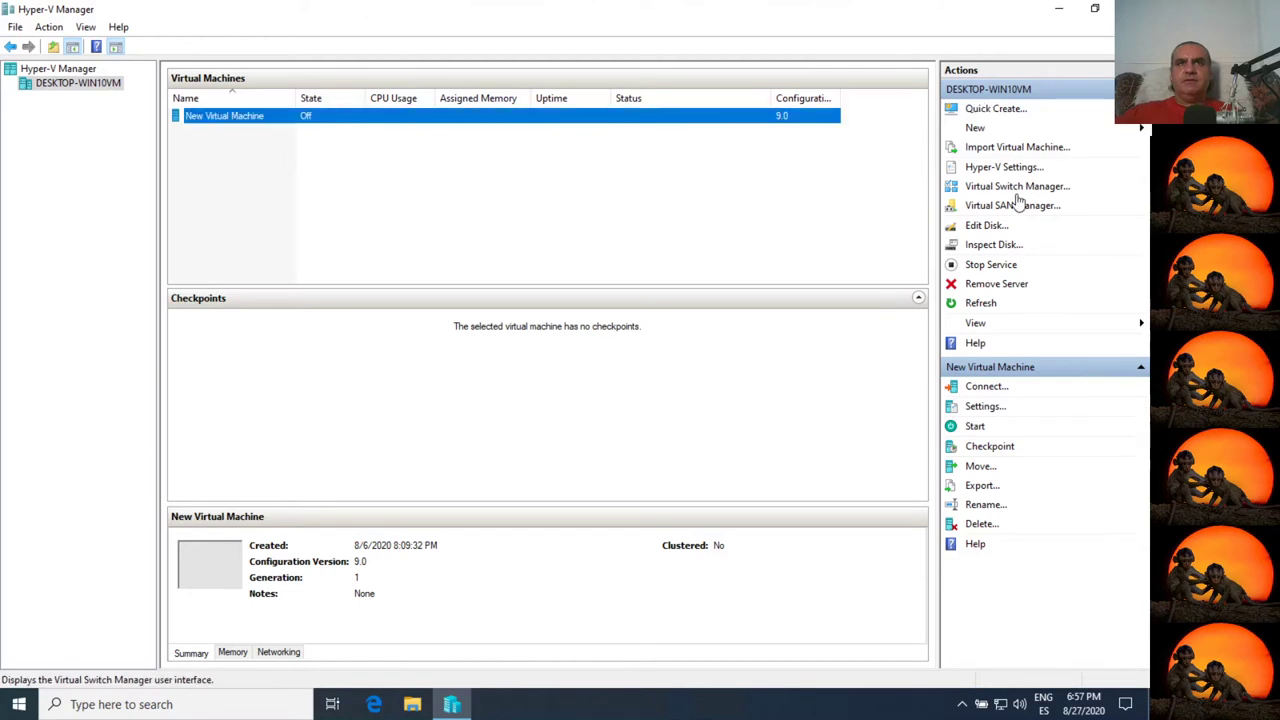
Examine the operating systems offered by Quick Create, including the Ubuntu releases and the Windows 10 dev environment, and close the gallery
click(995, 110)
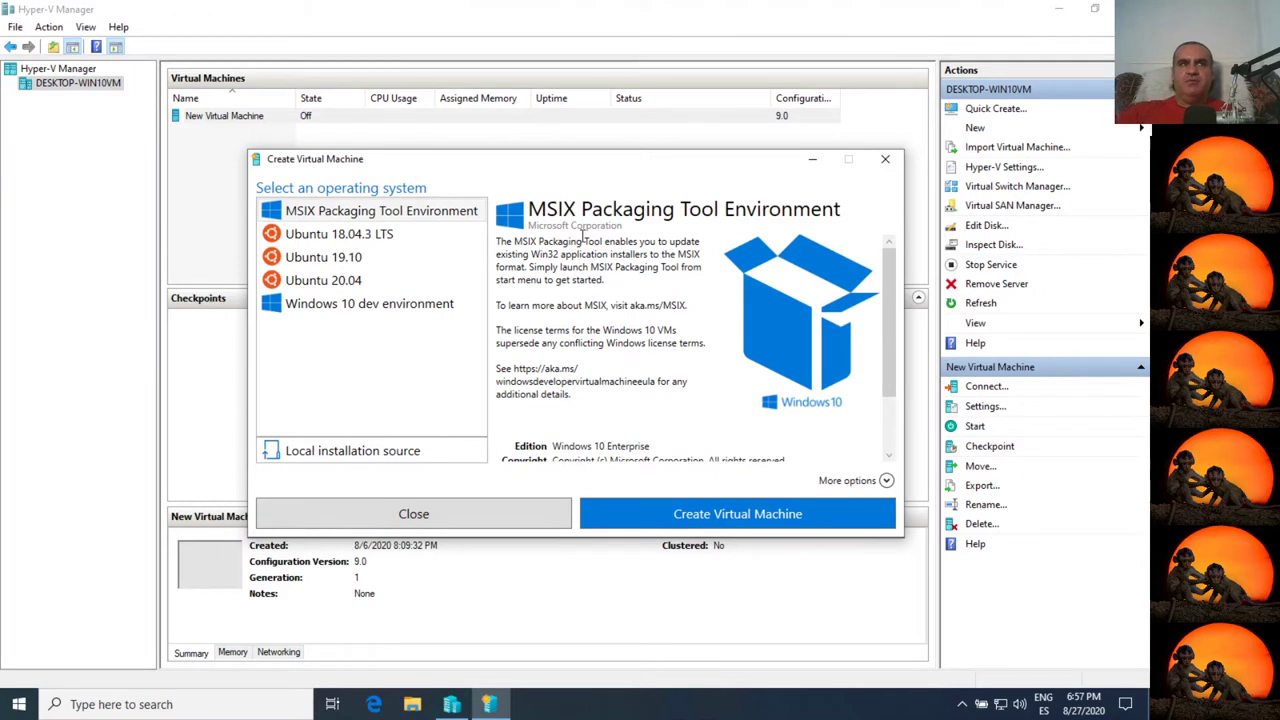
click(333, 281)
click(320, 259)
click(340, 233)
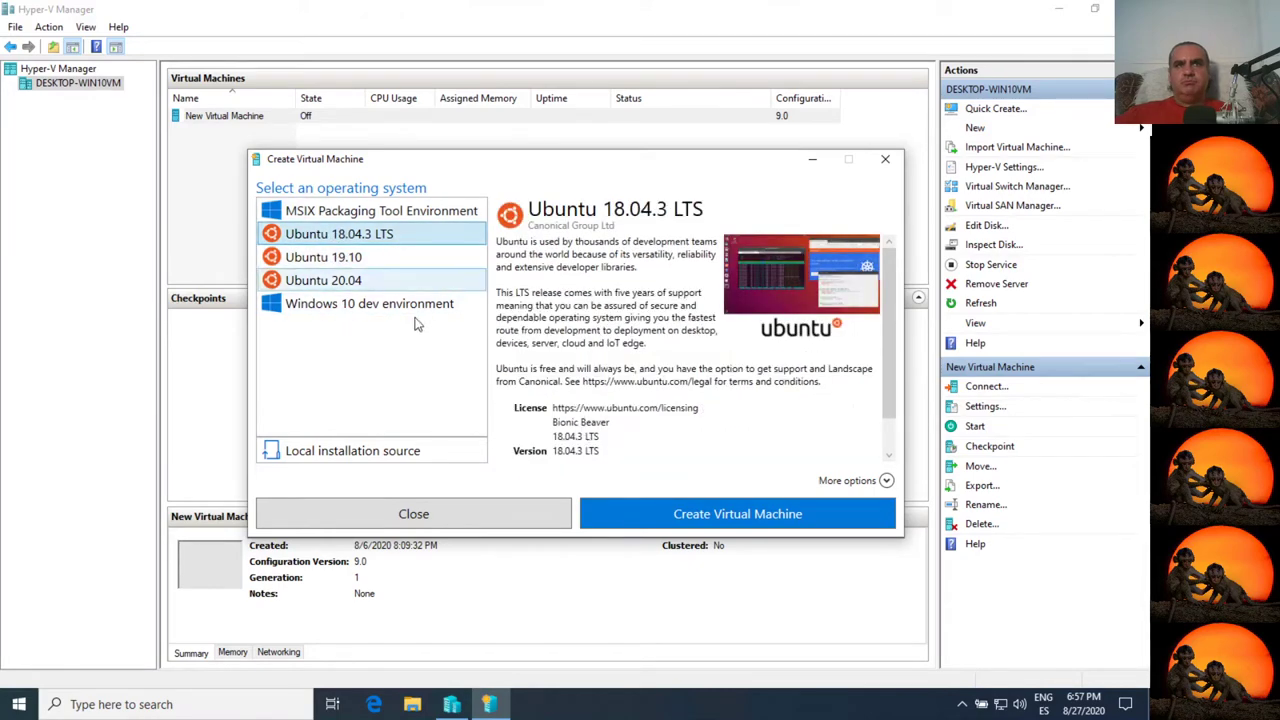
key(Up)
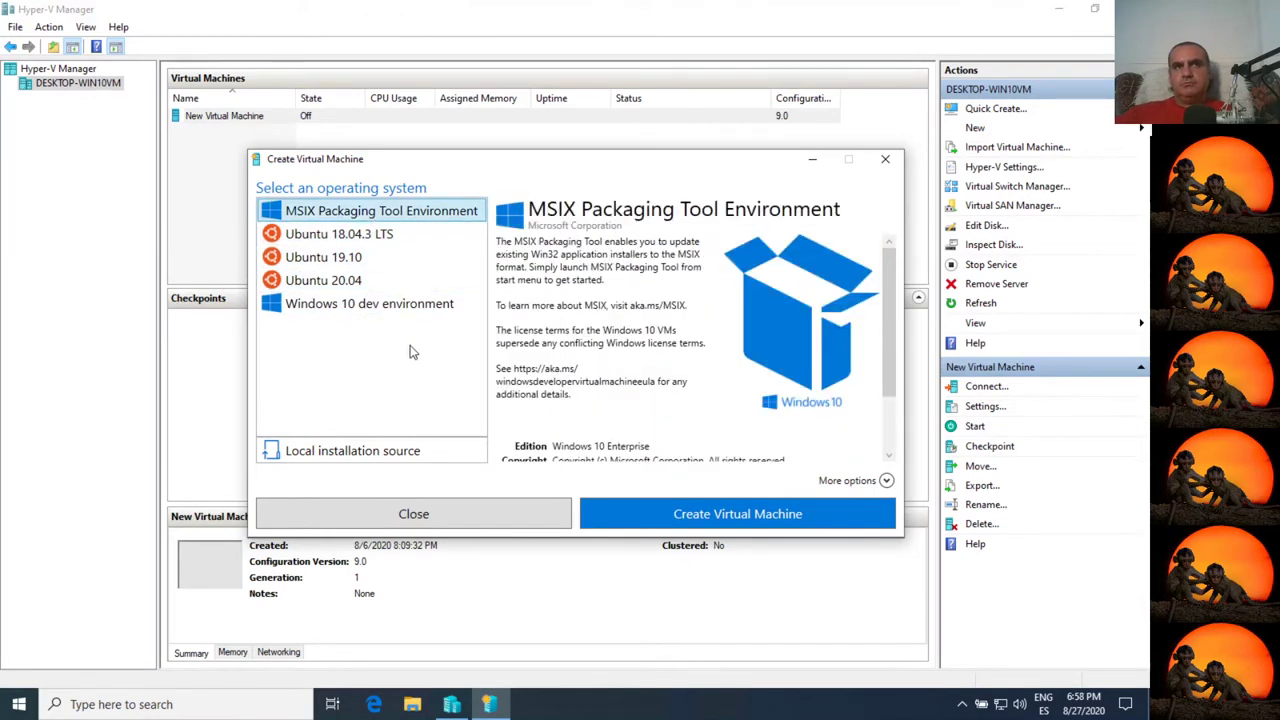
click(352, 306)
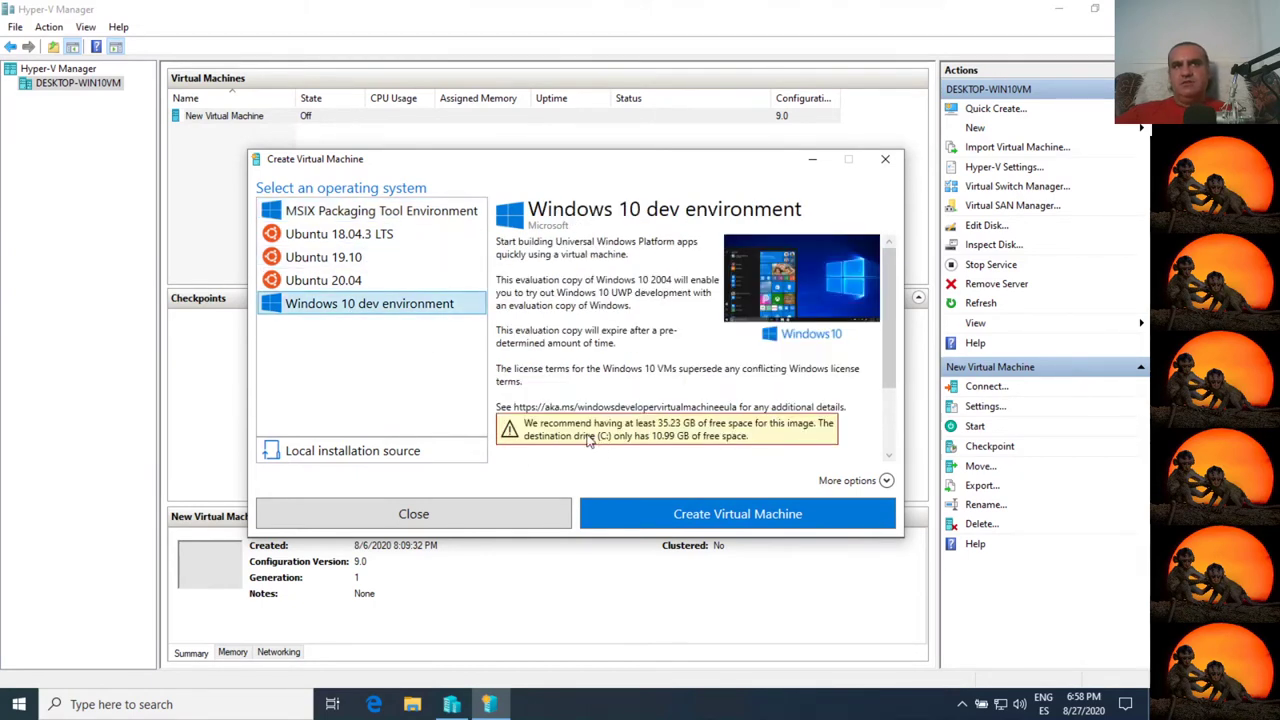
click(783, 519)
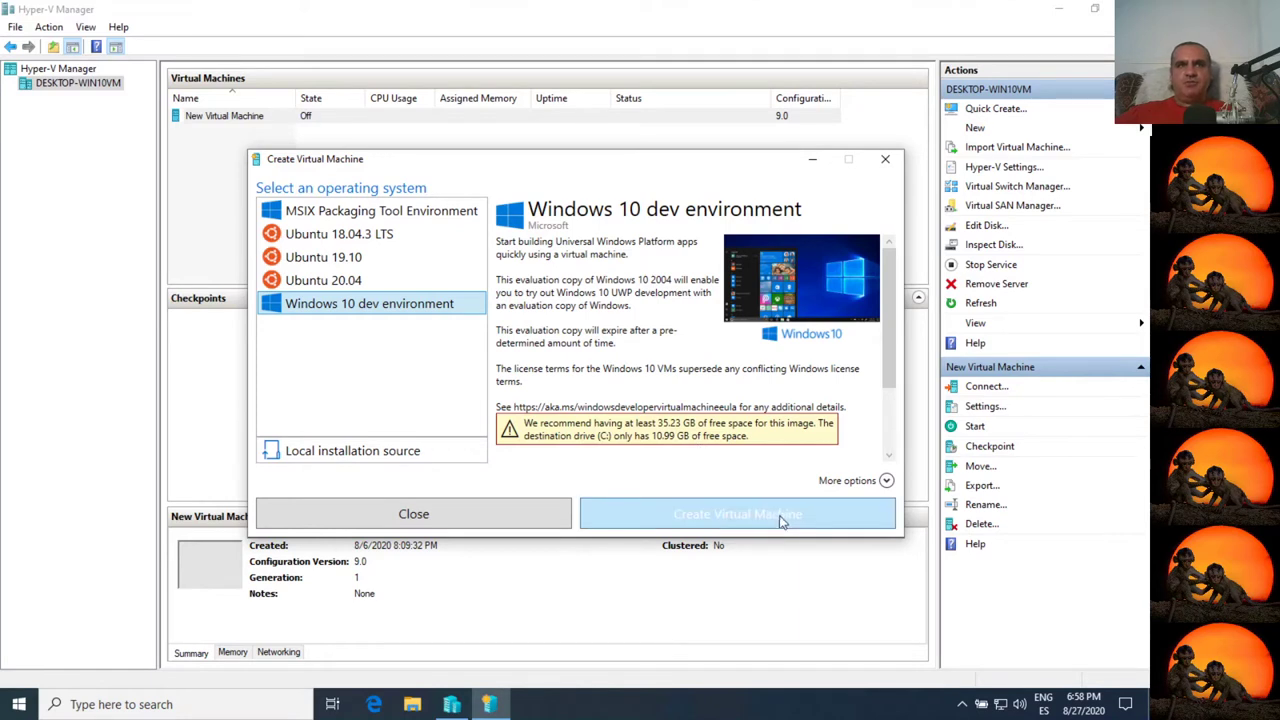
click(489, 511)
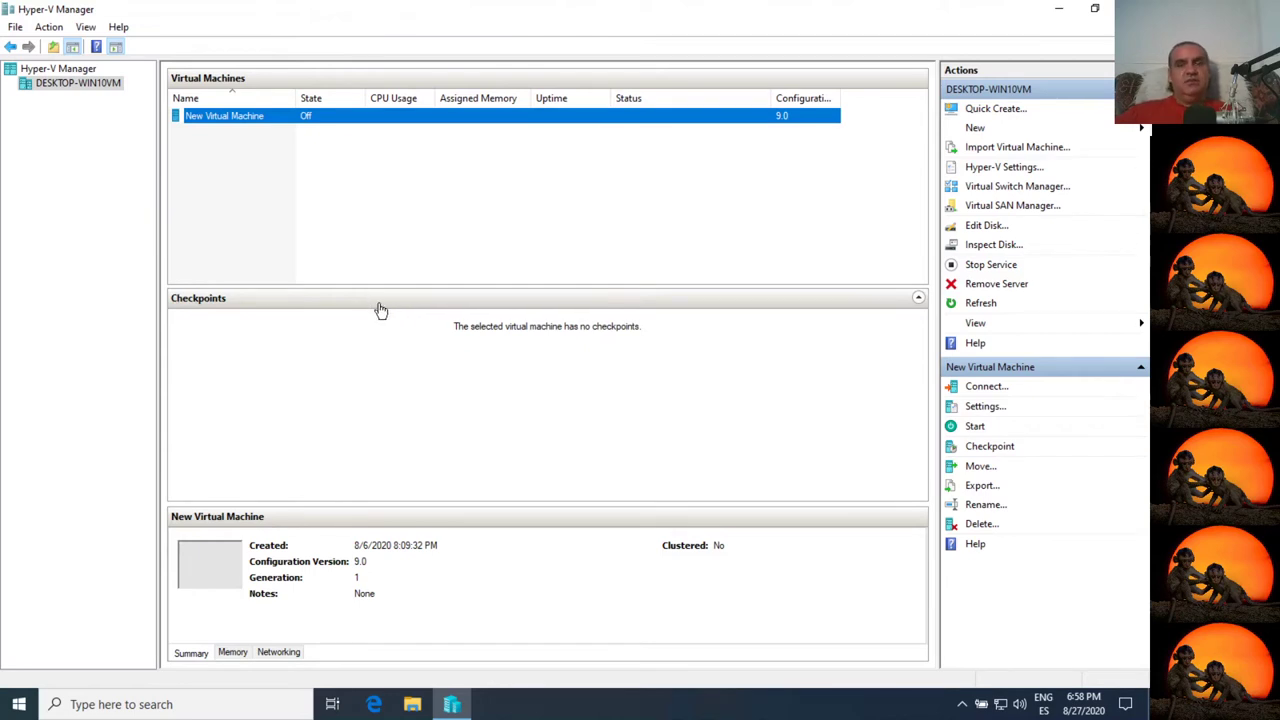
Delete the existing New Virtual Machine from the server and confirm the deletion
click(229, 116)
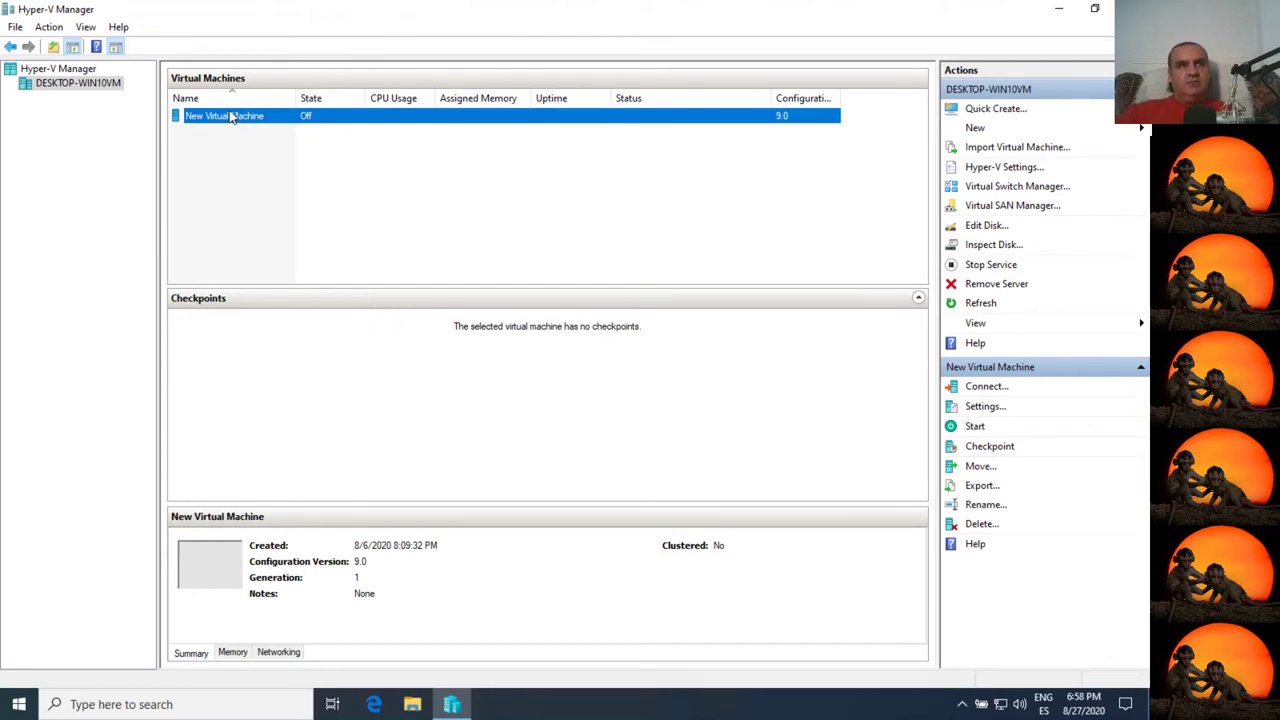
click(326, 180)
click(275, 120)
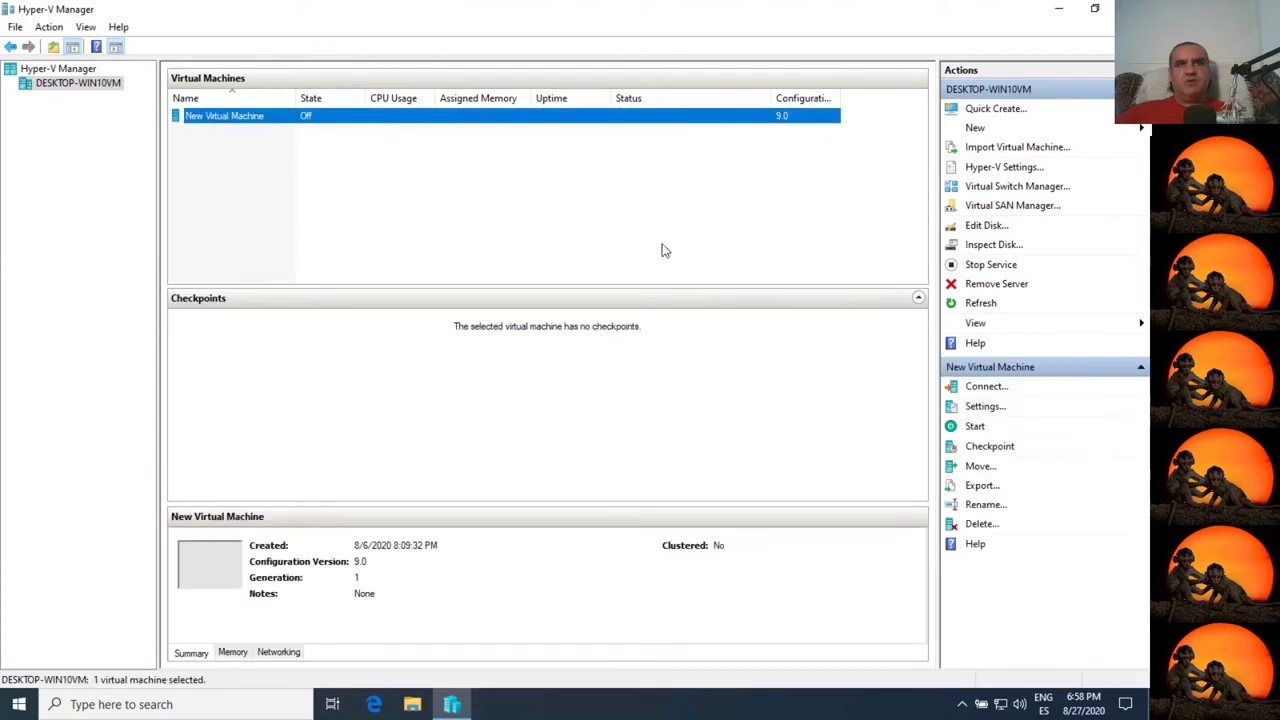
click(982, 524)
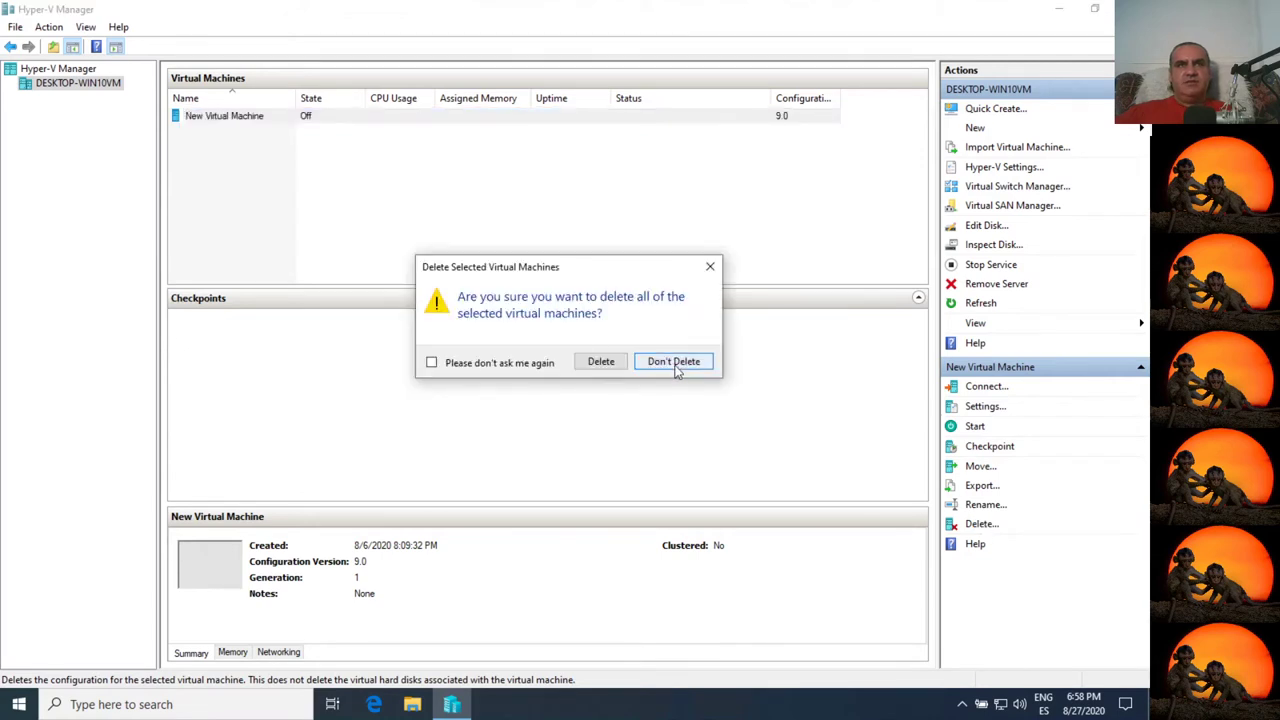
click(598, 364)
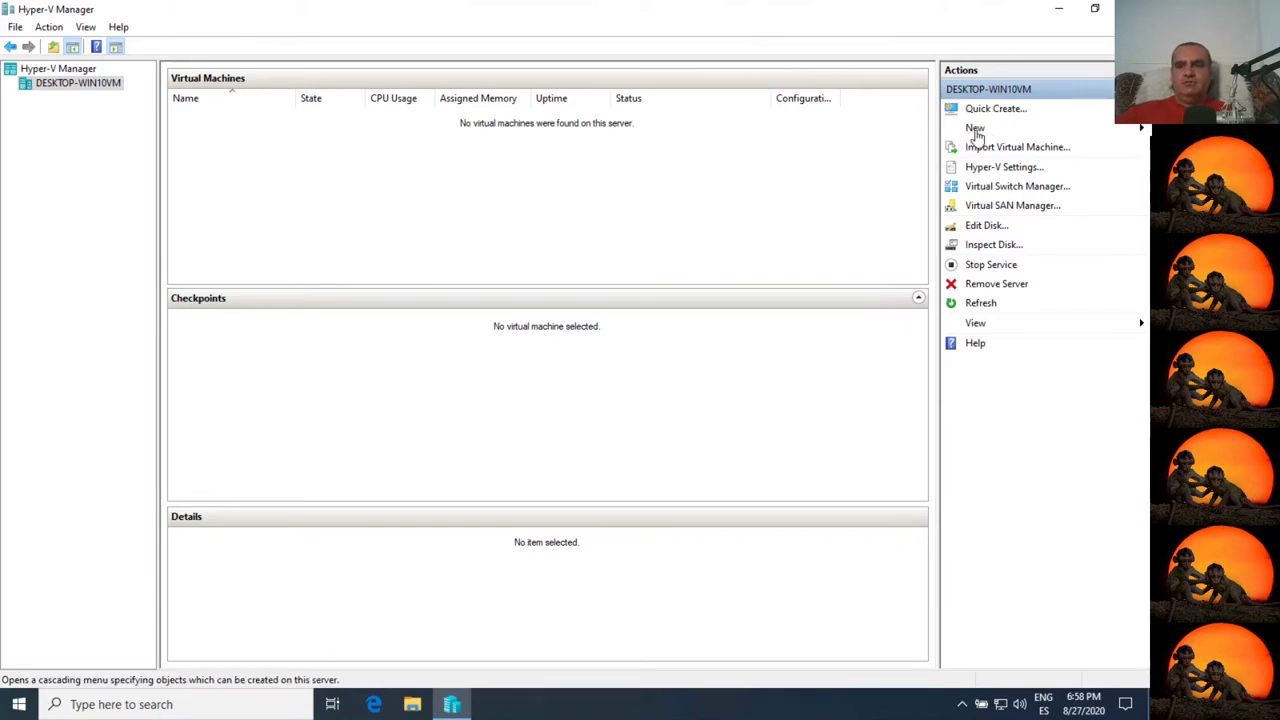
Start a new virtual machine with custom configuration, entering a person's first name as its name and keeping the default storage location
click(976, 130)
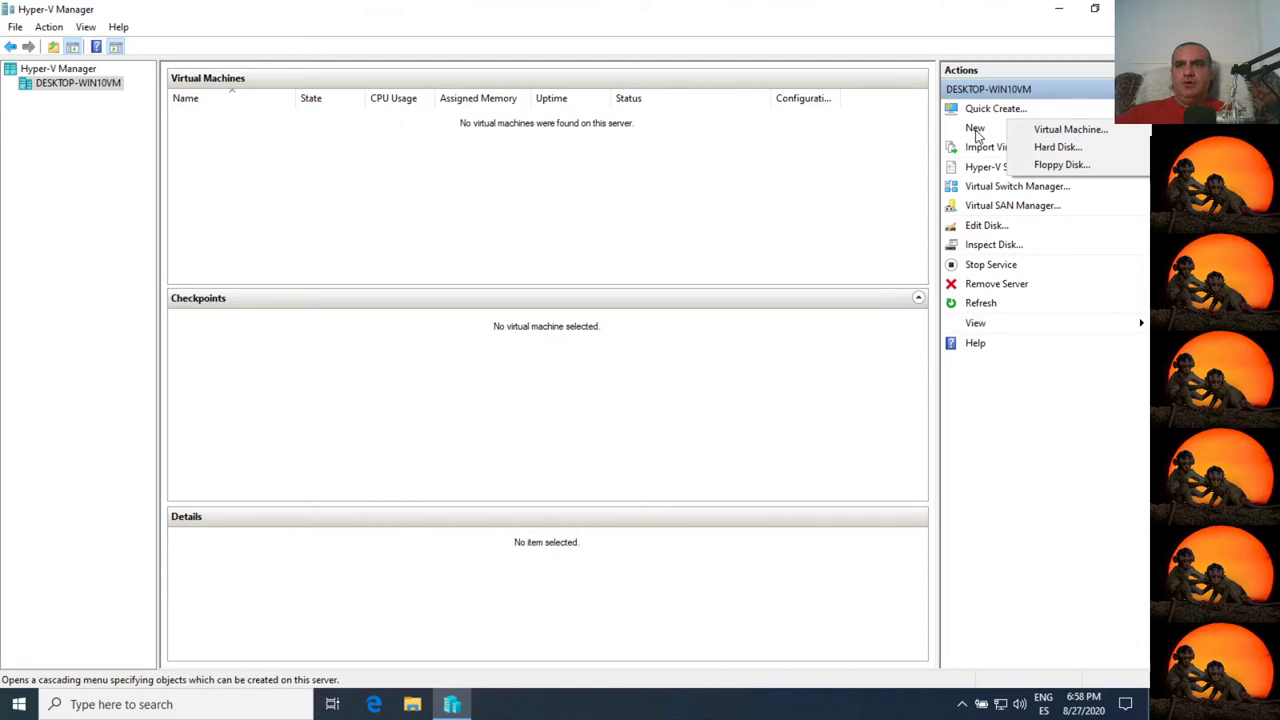
click(1060, 134)
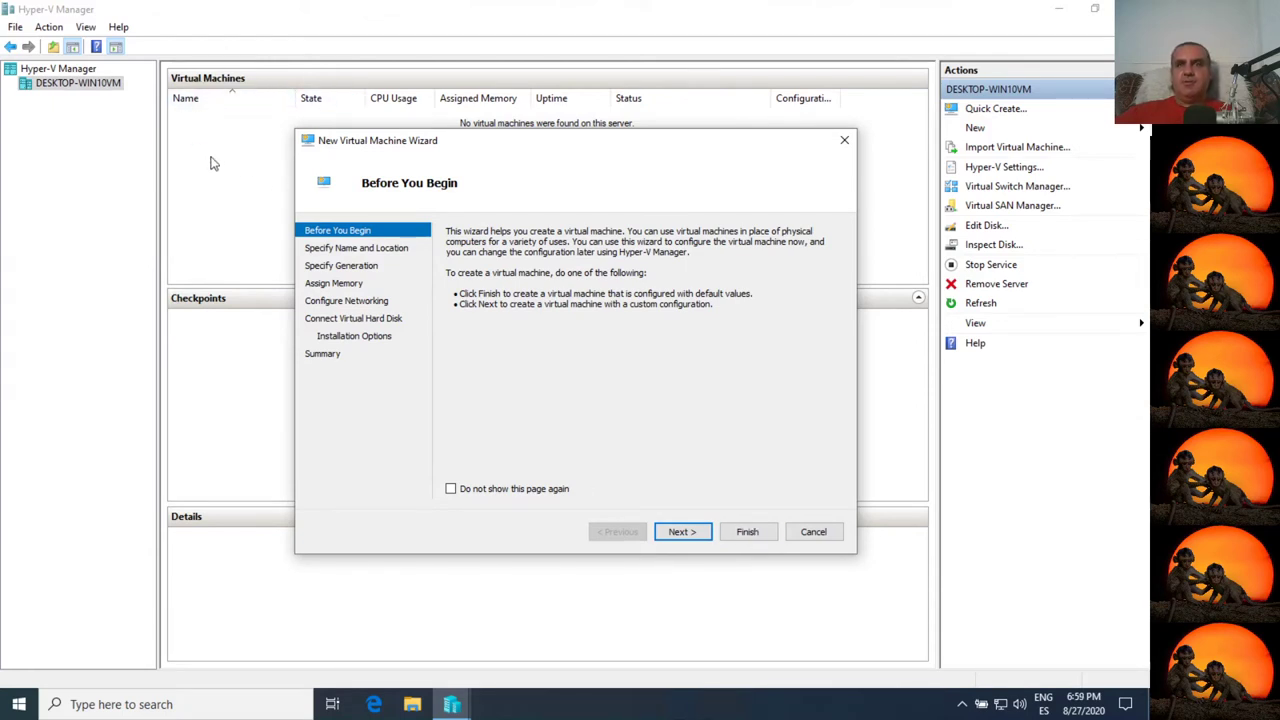
click(692, 537)
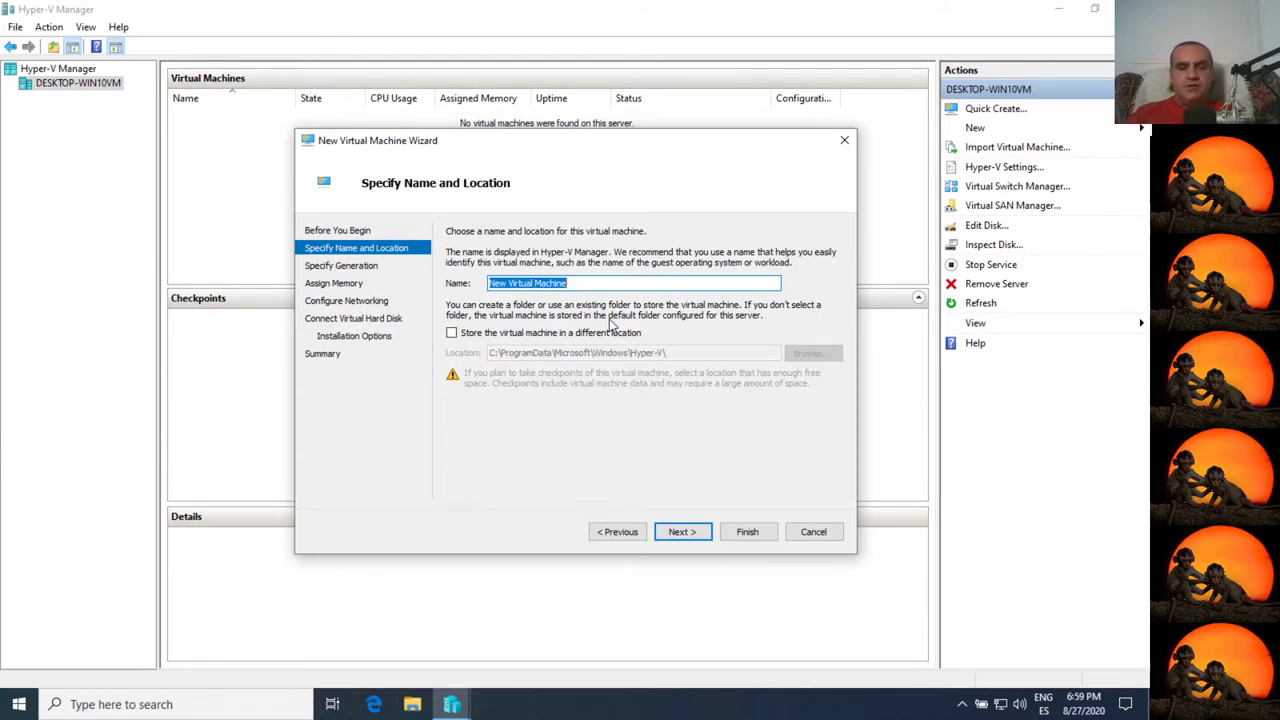
text(hu)
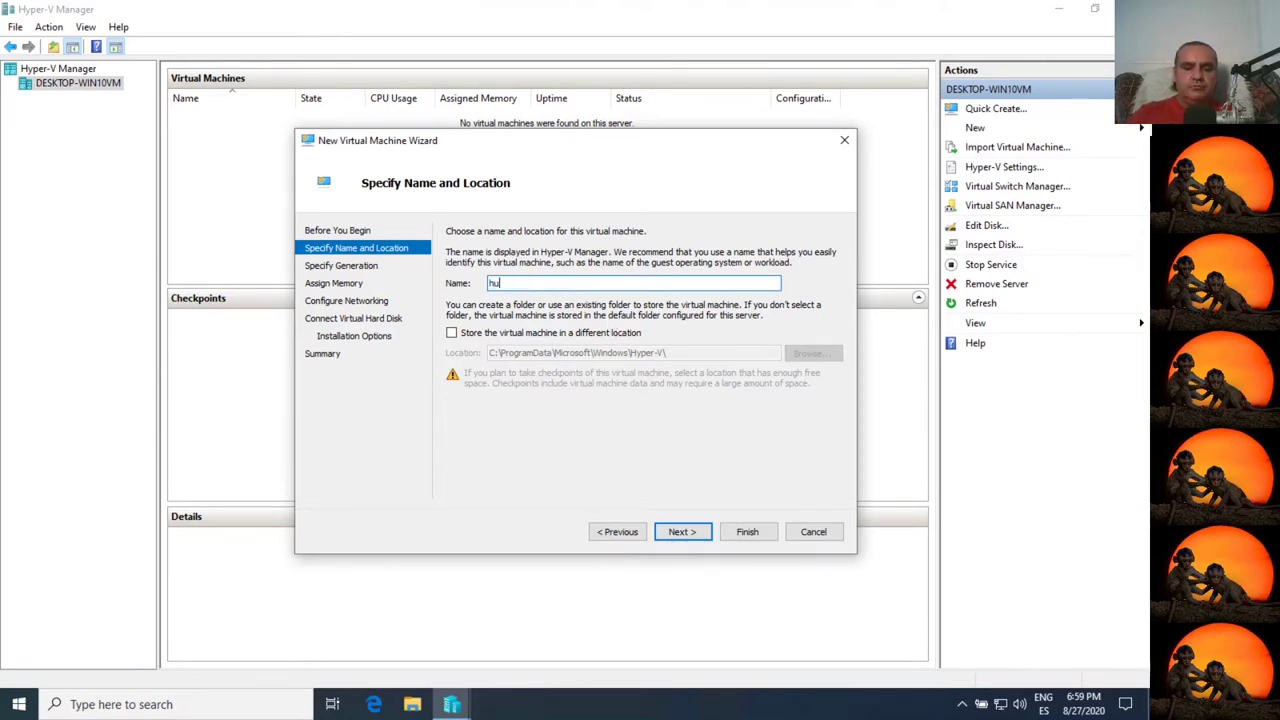
text(go)
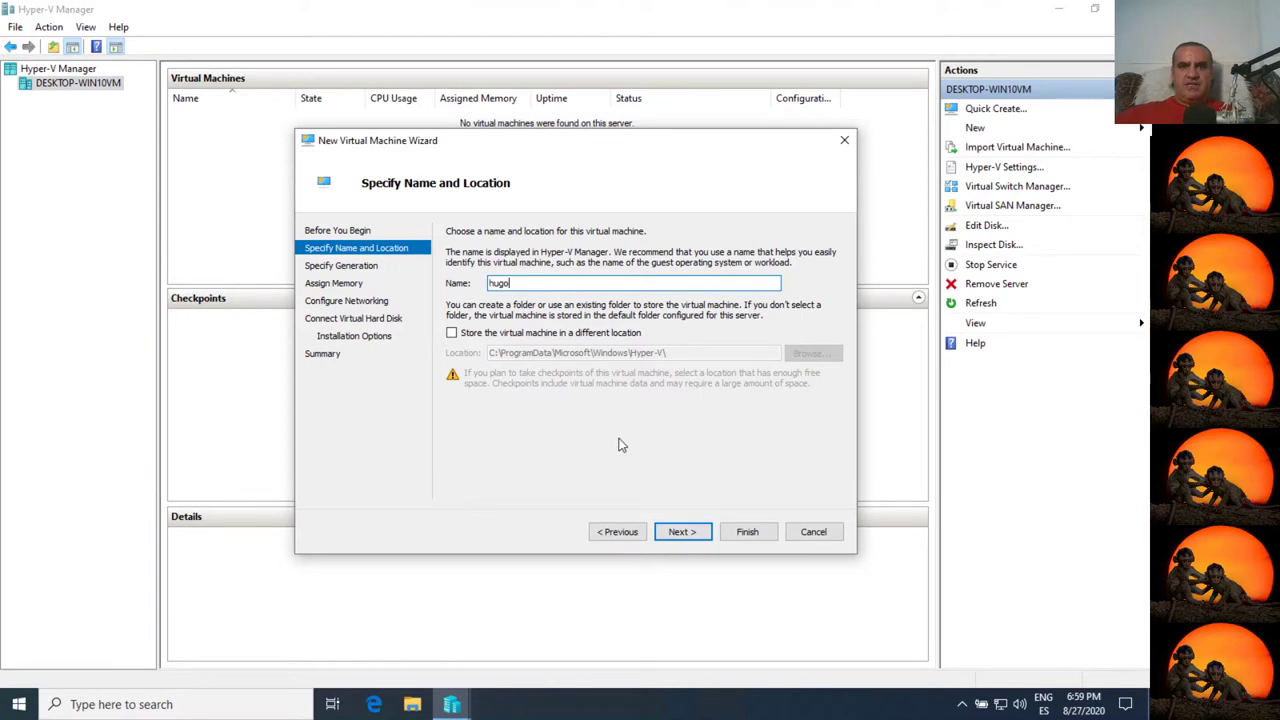
click(682, 534)
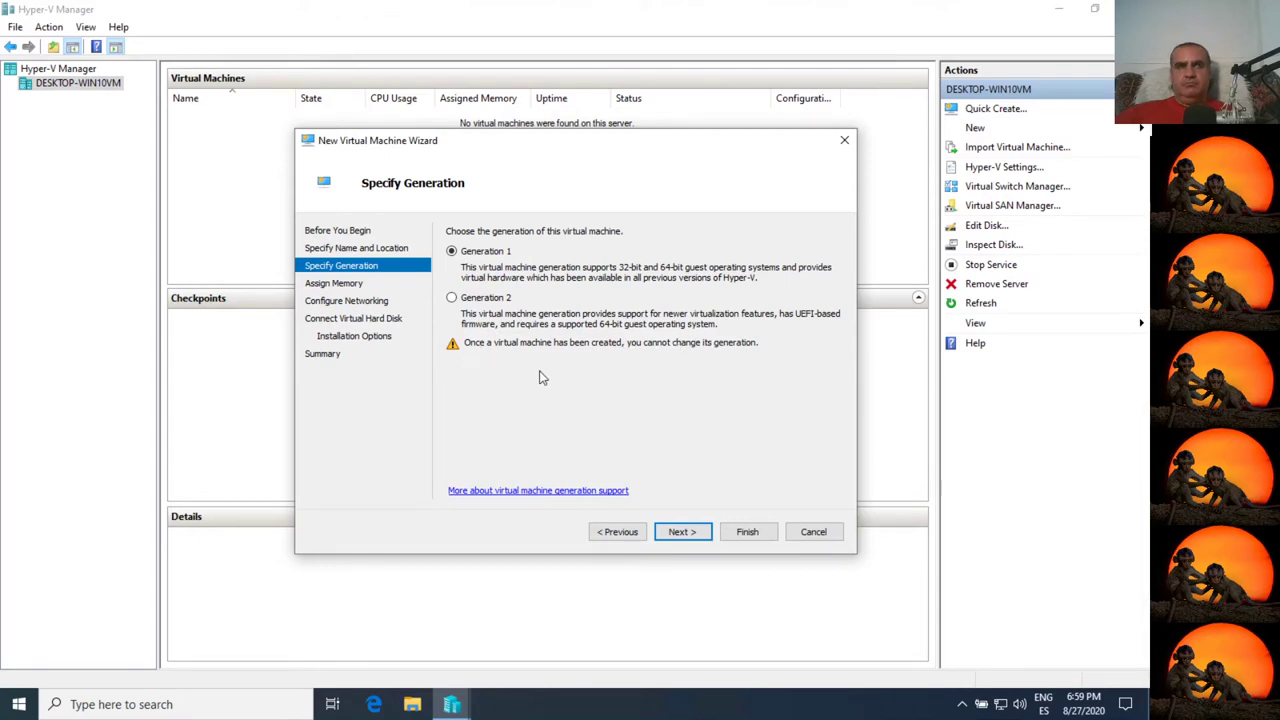
Set the virtual machine to Generation 2 with 2048 MB of startup memory, keeping Dynamic Memory on
click(477, 298)
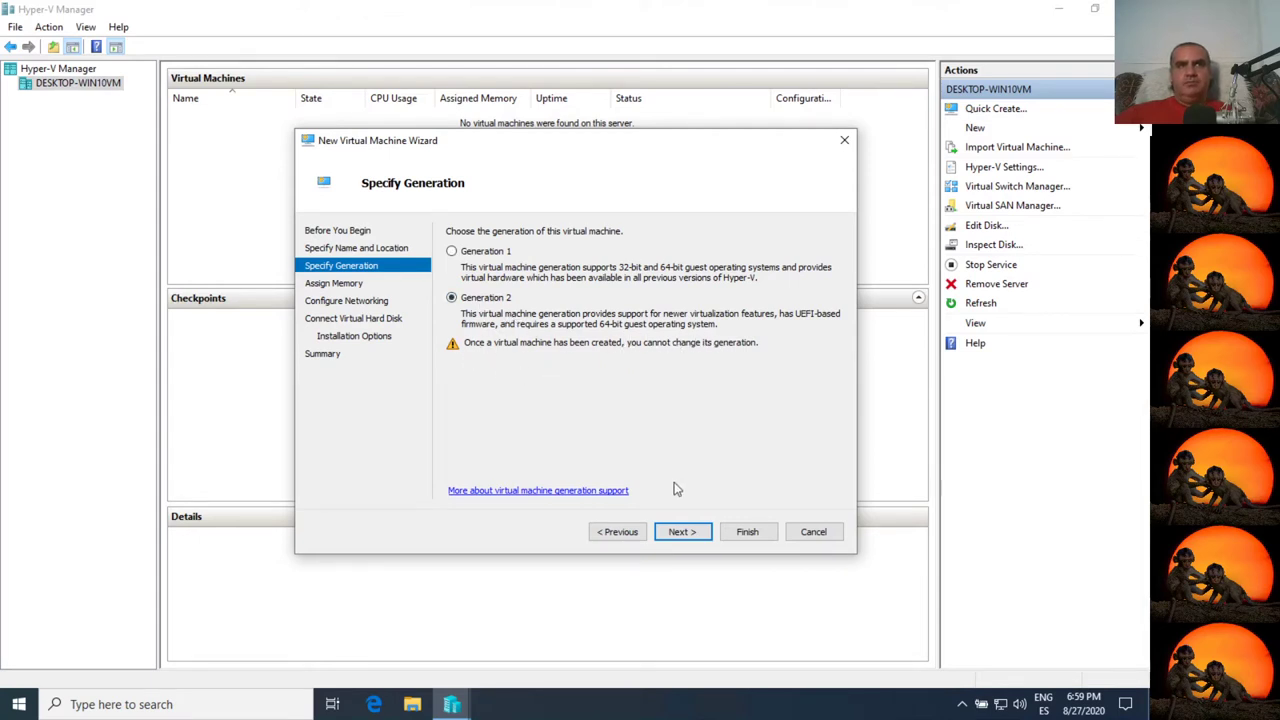
click(690, 535)
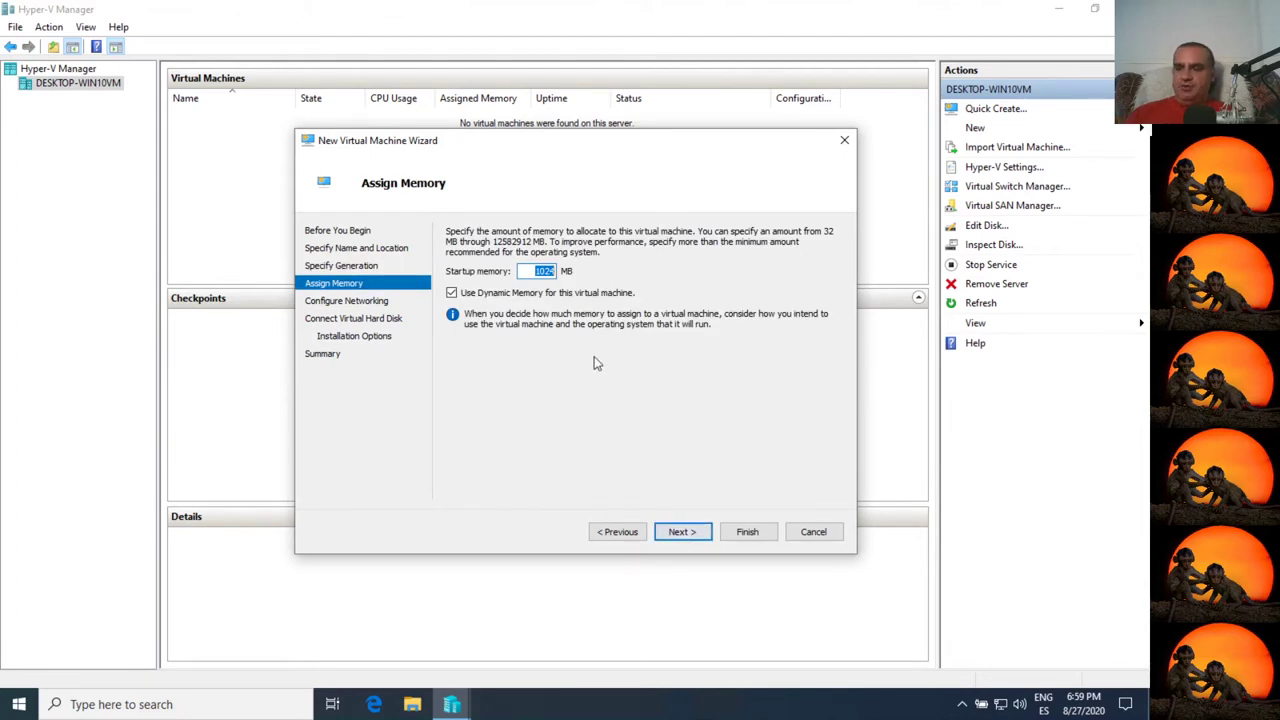
text(2048)
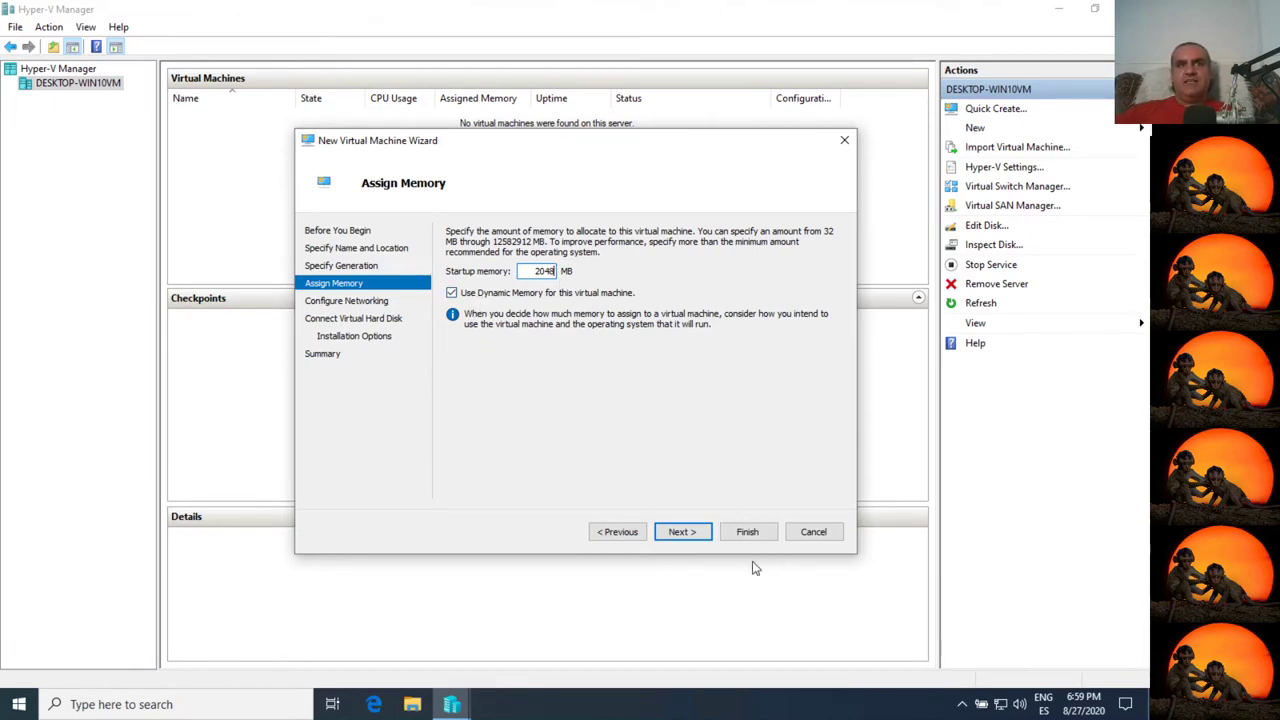
click(689, 536)
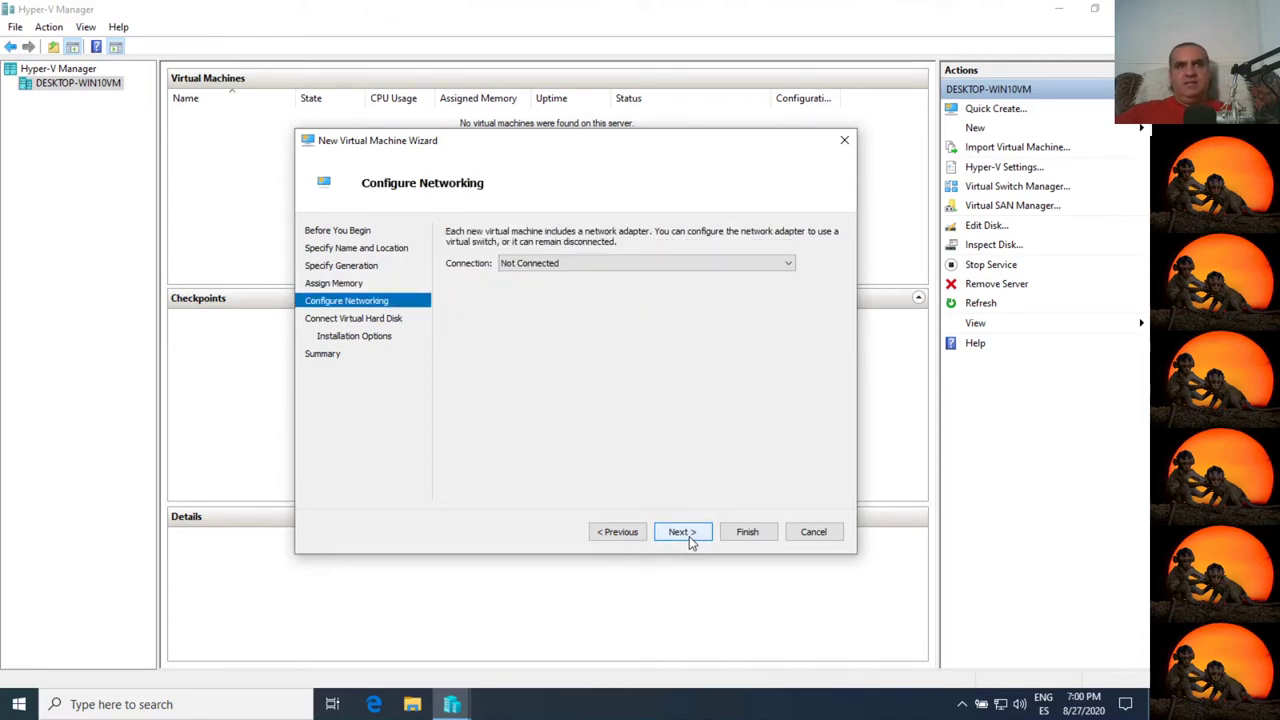
Connect the virtual machine to Default Switch, checking the Ethernet0 and vEthernet adapters in the host's network connections
click(568, 265)
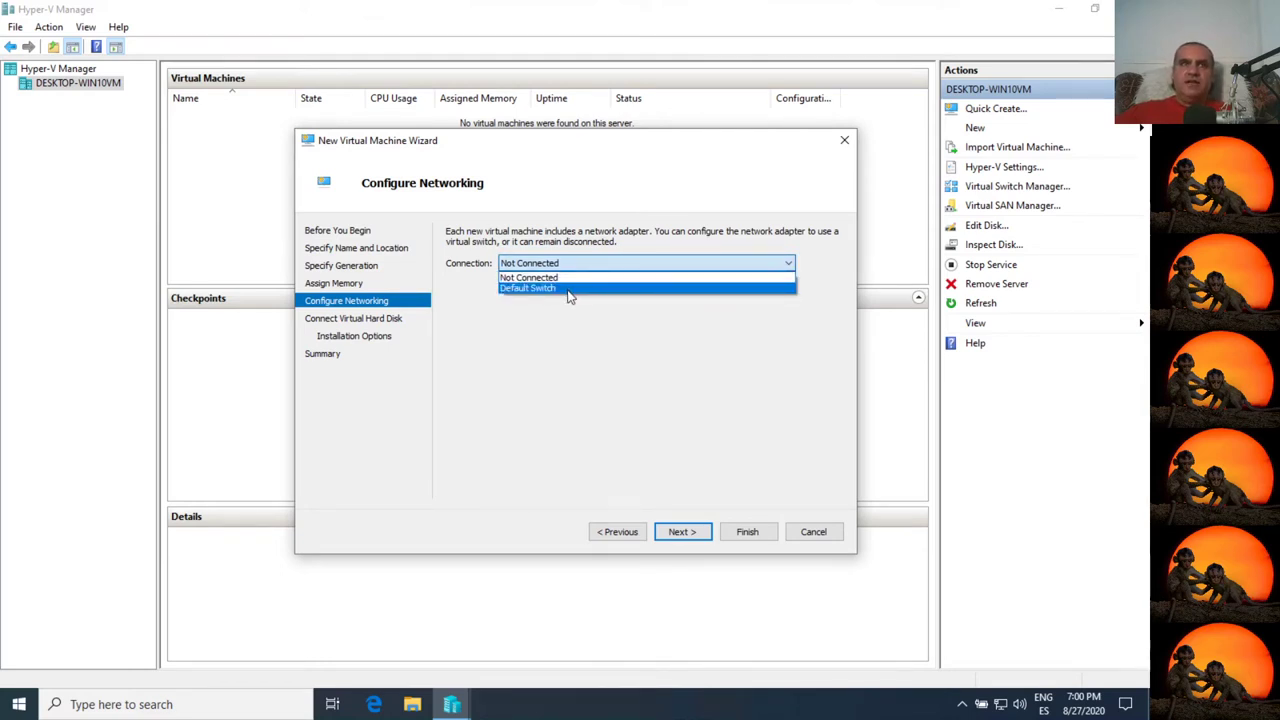
click(563, 290)
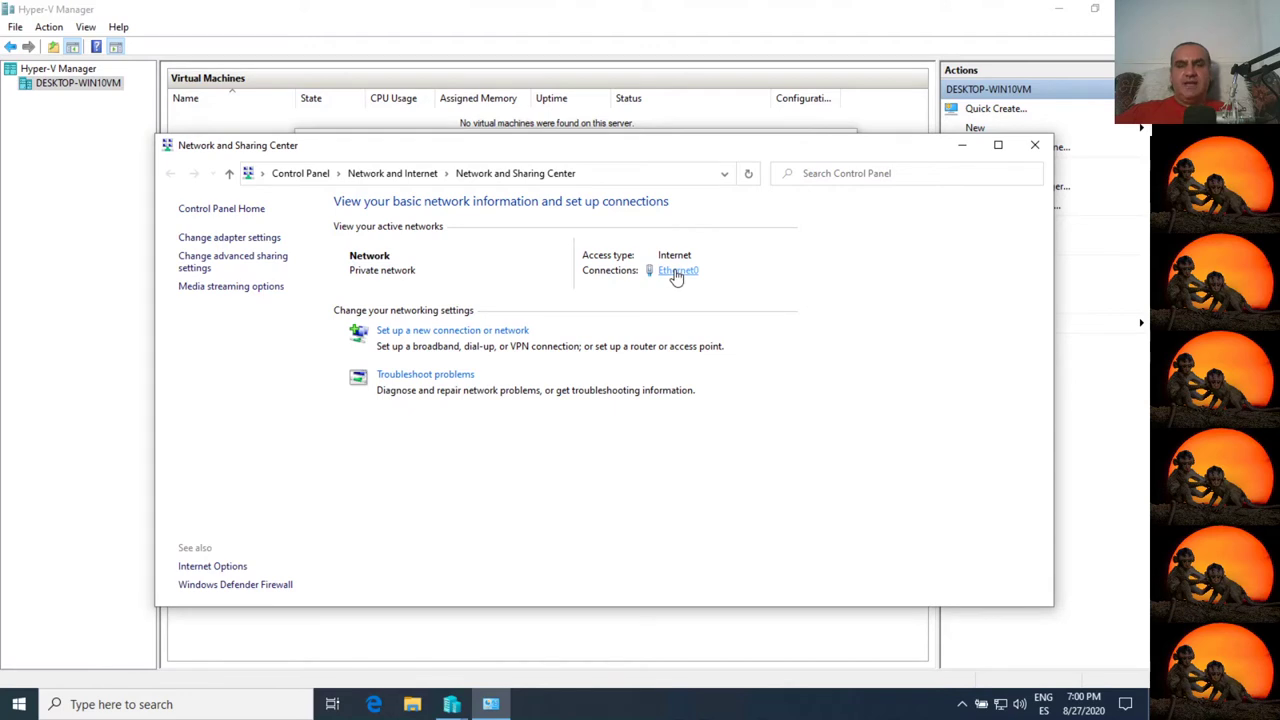
click(229, 239)
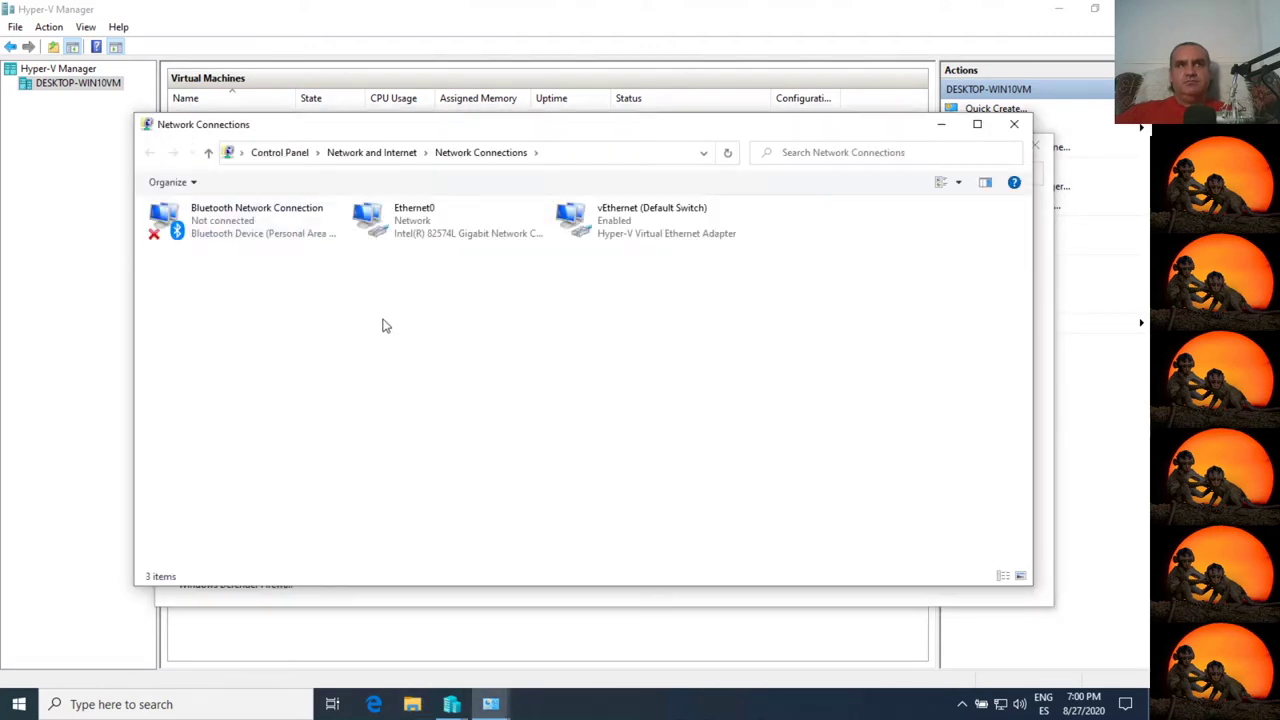
click(428, 224)
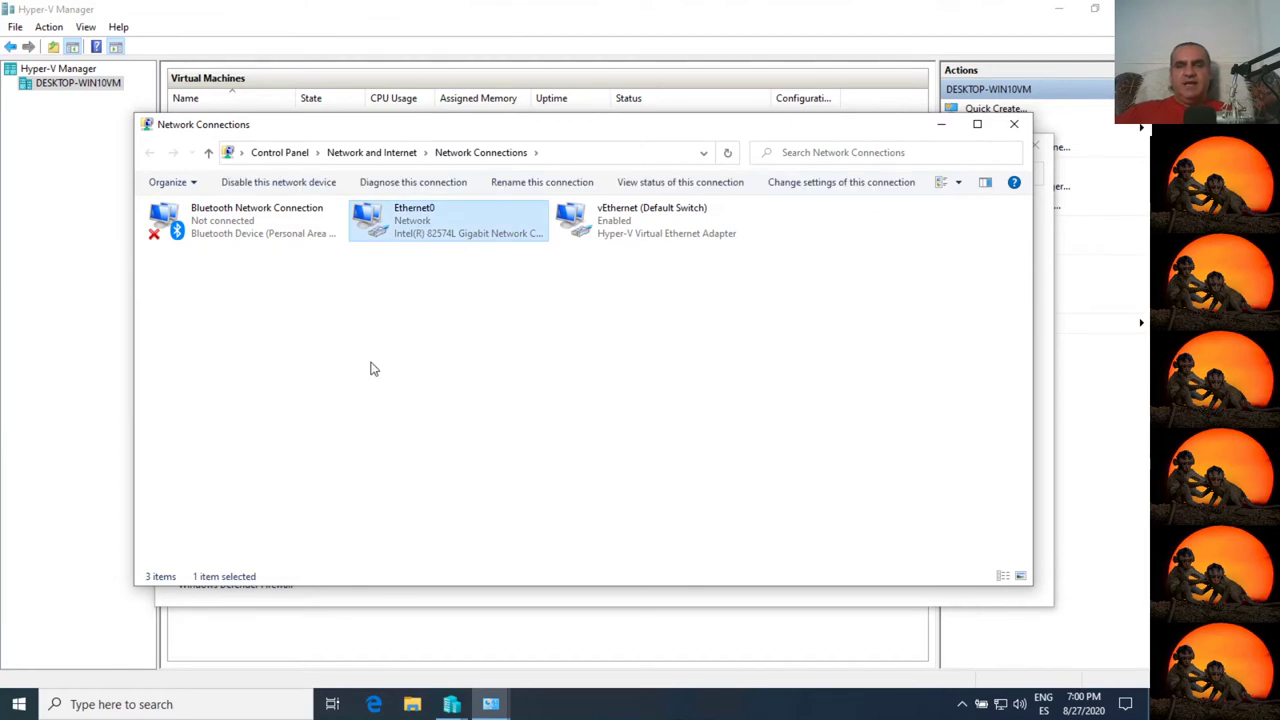
click(604, 236)
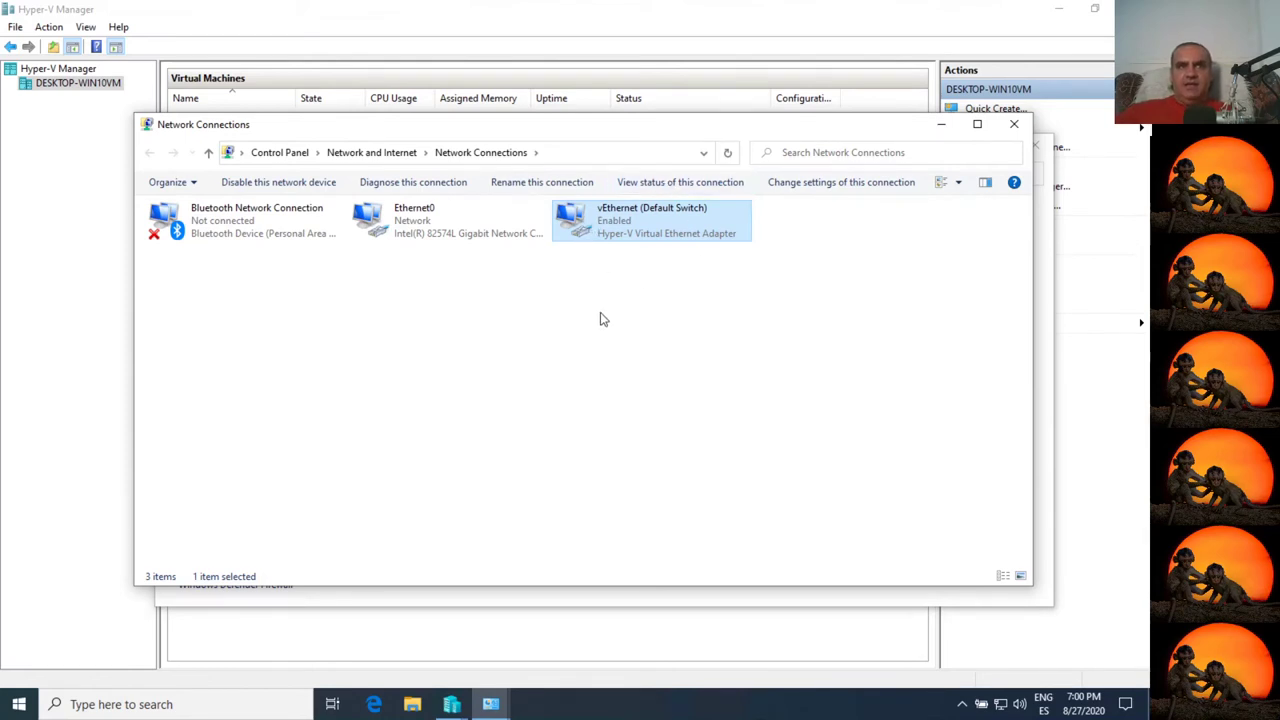
click(1017, 125)
click(1031, 147)
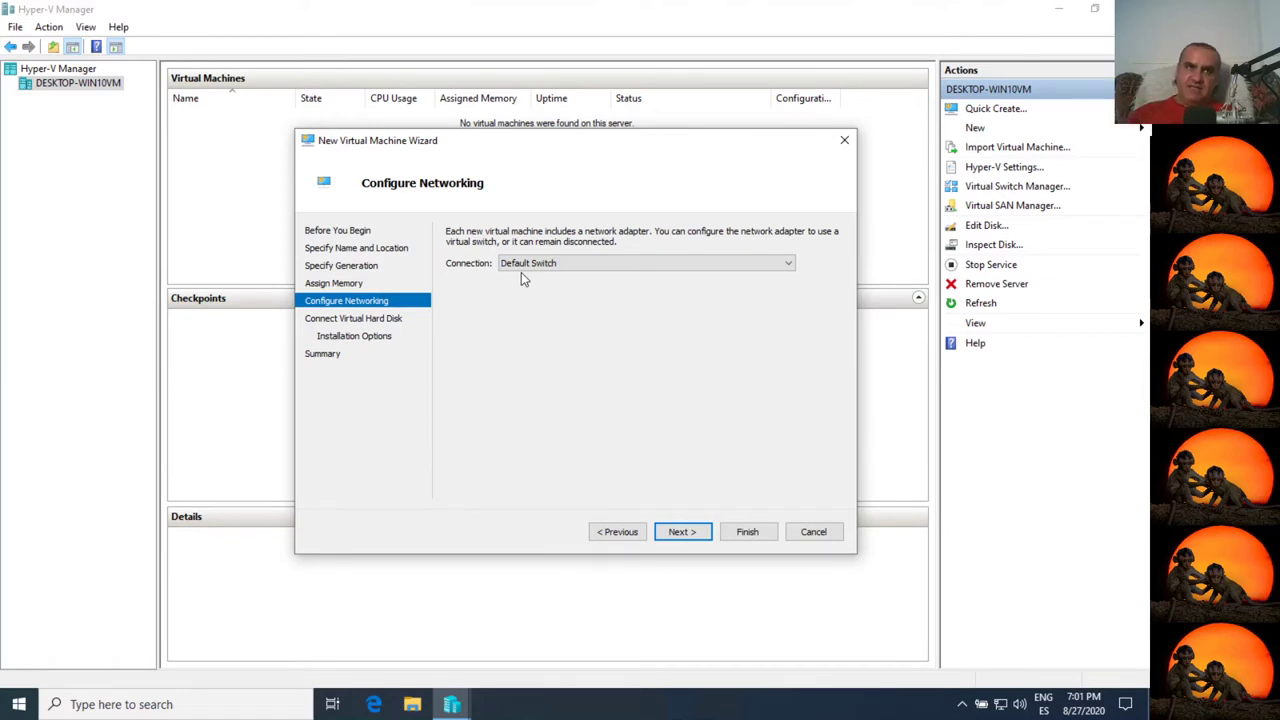
click(682, 531)
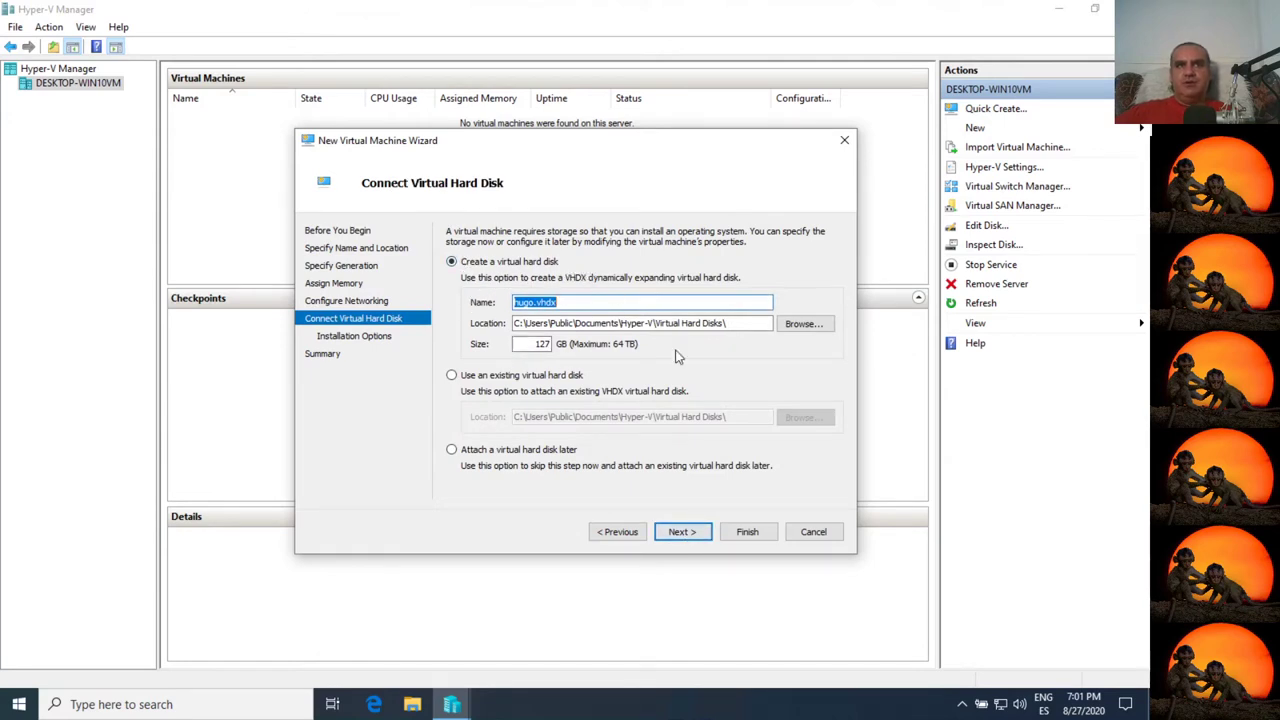
Try to set the new virtual hard disk's size to 11.99 GB
double_click(527, 344)
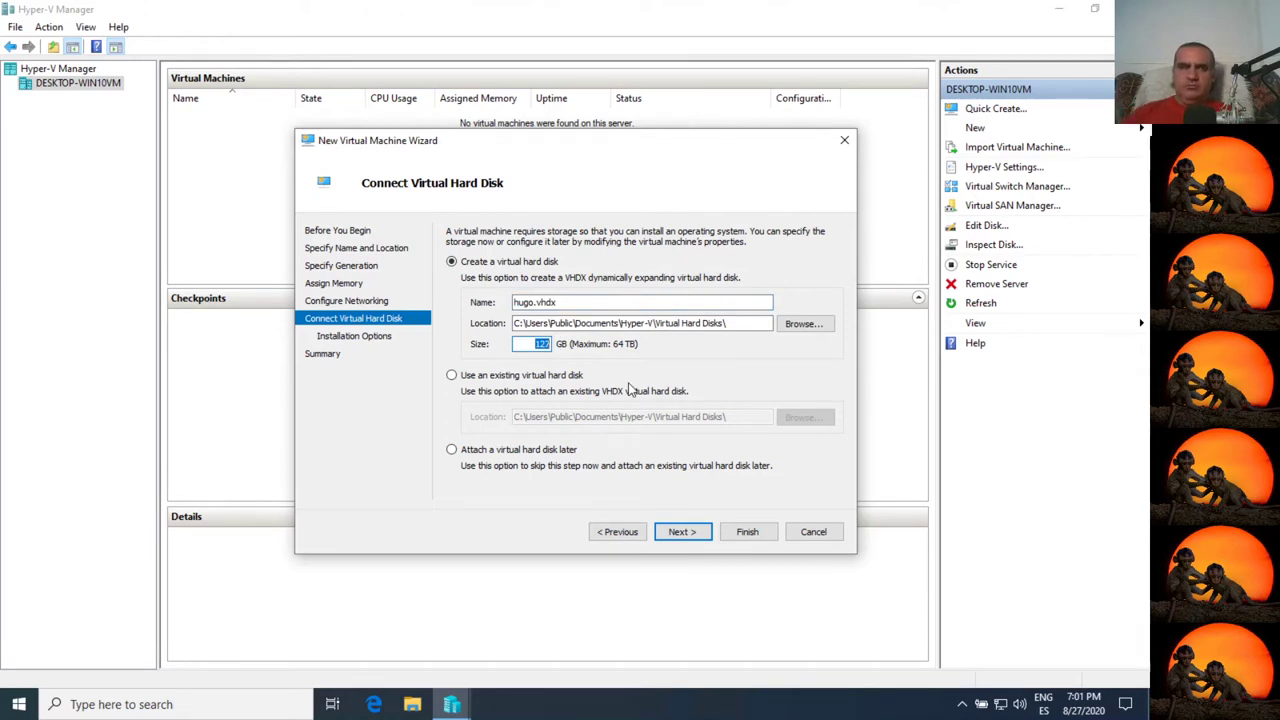
text(12)
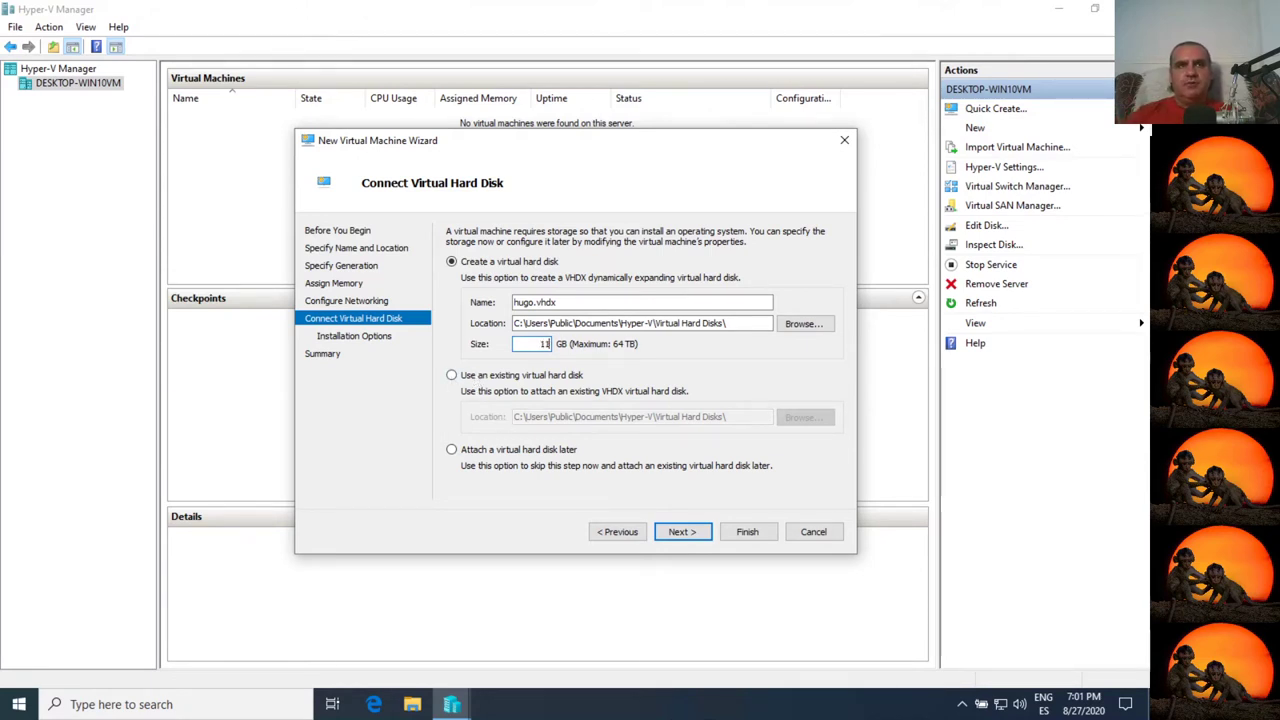
text(,)
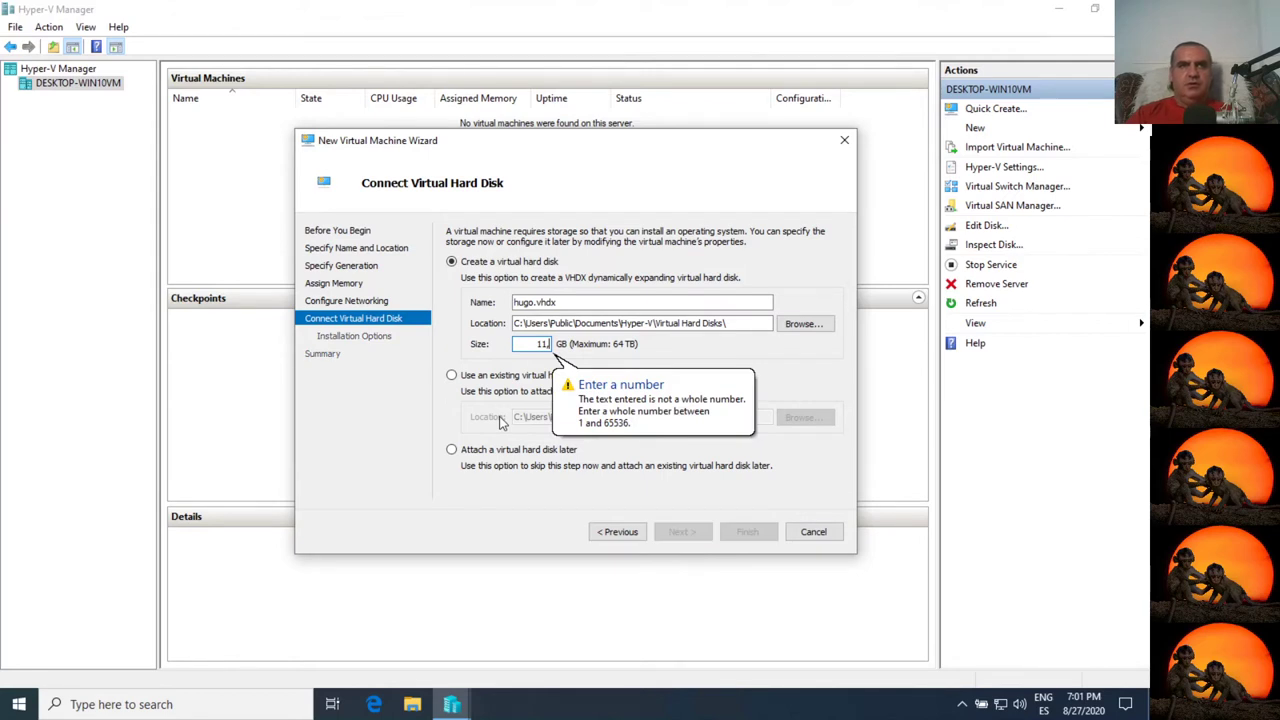
key(BackSpace)
text(.)
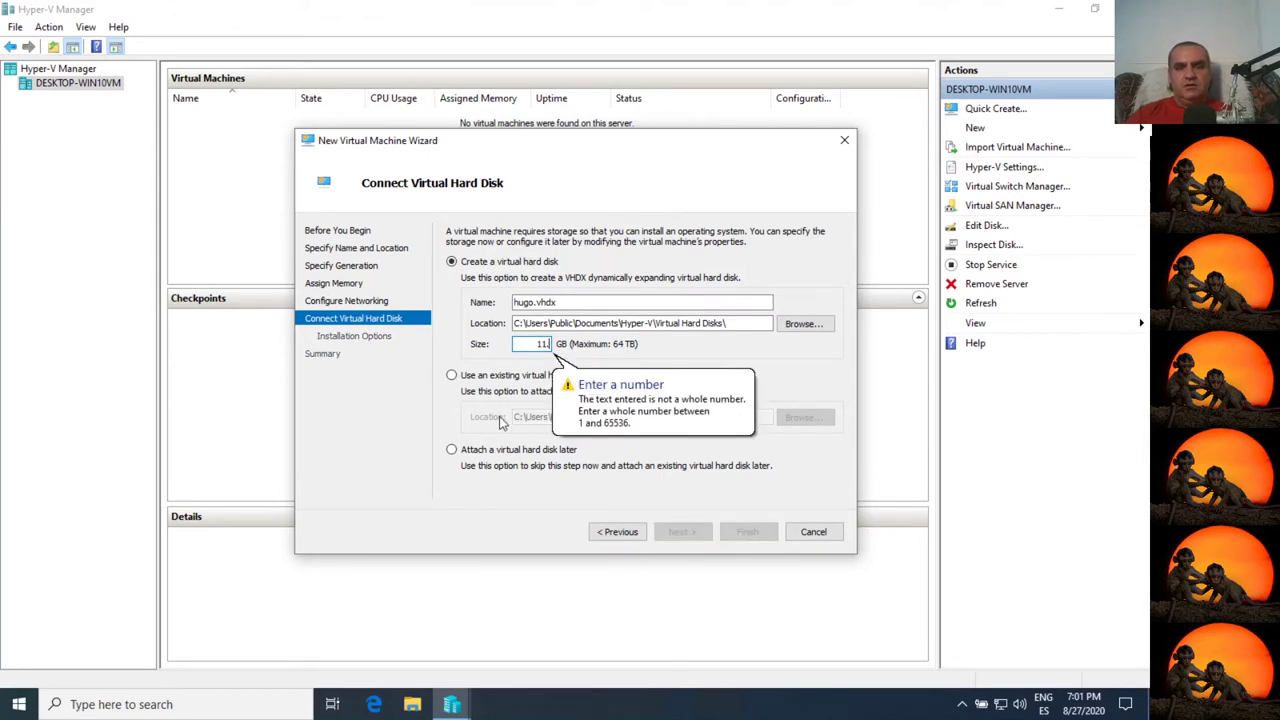
text(299)
key(Tab)
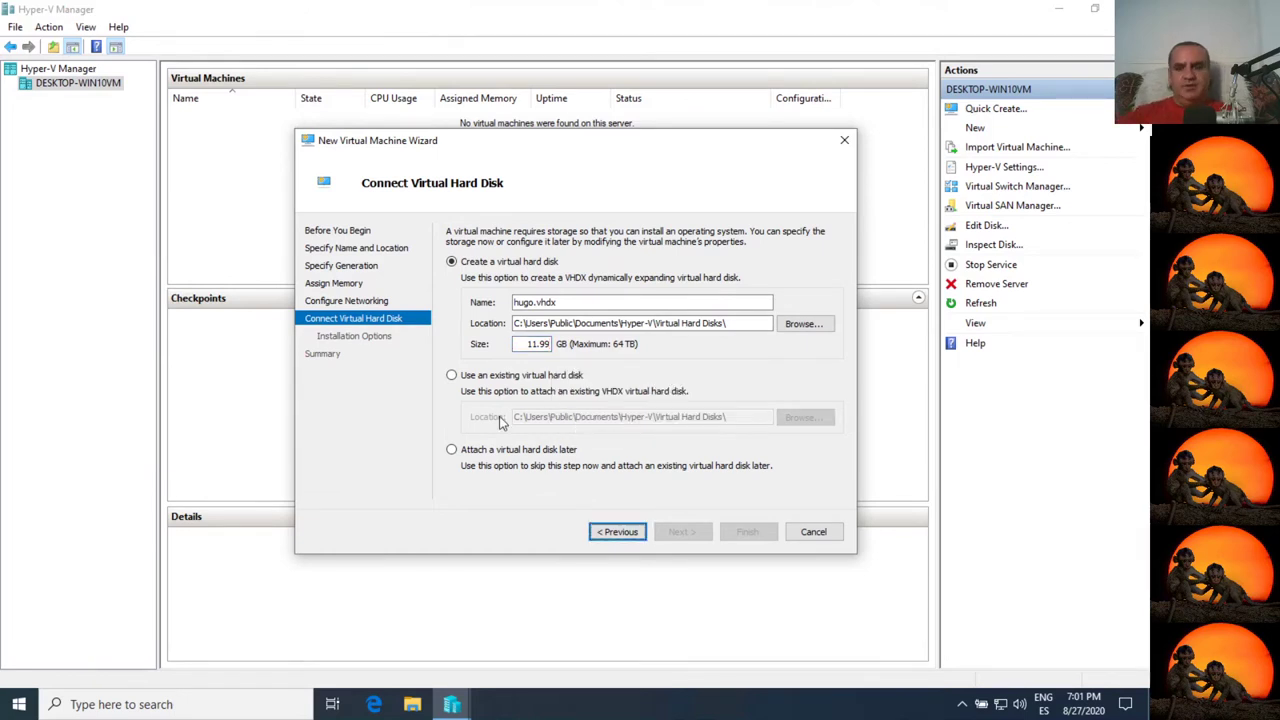
Set the new virtual hard disk's size to 12 GB and create the virtual machine without installing an operating system
click(545, 344)
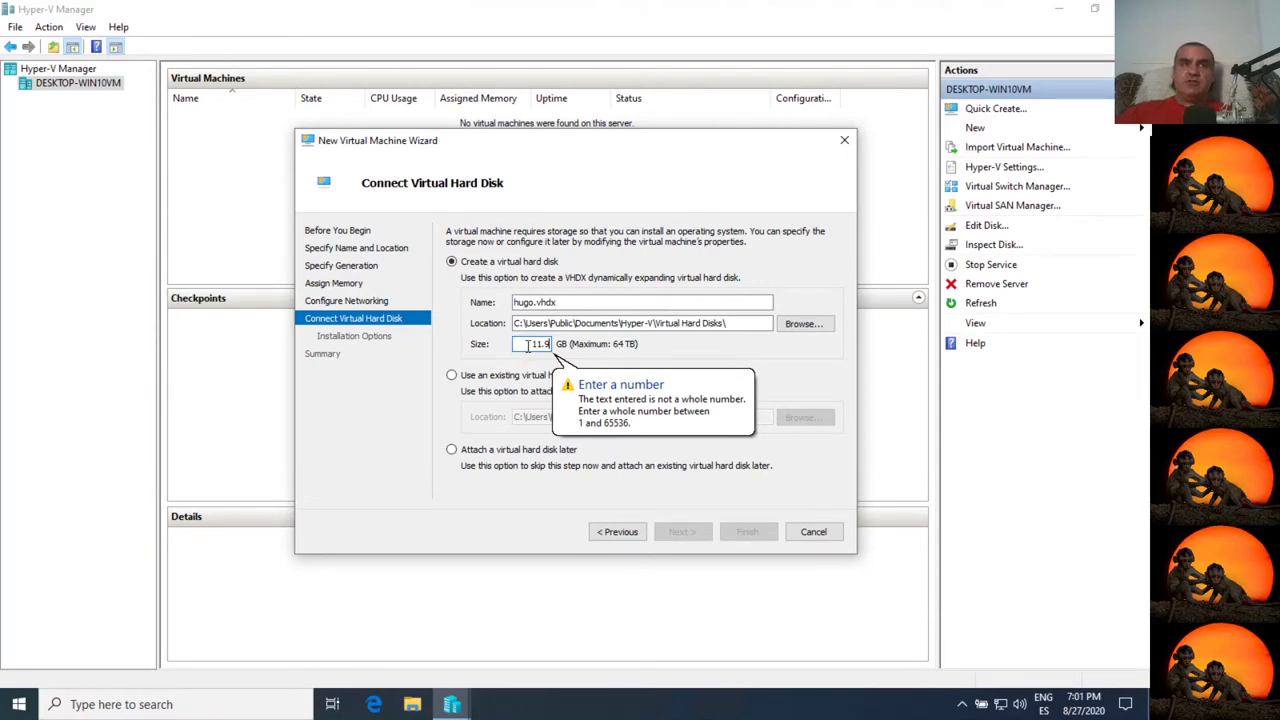
double_click(572, 347)
text(12)
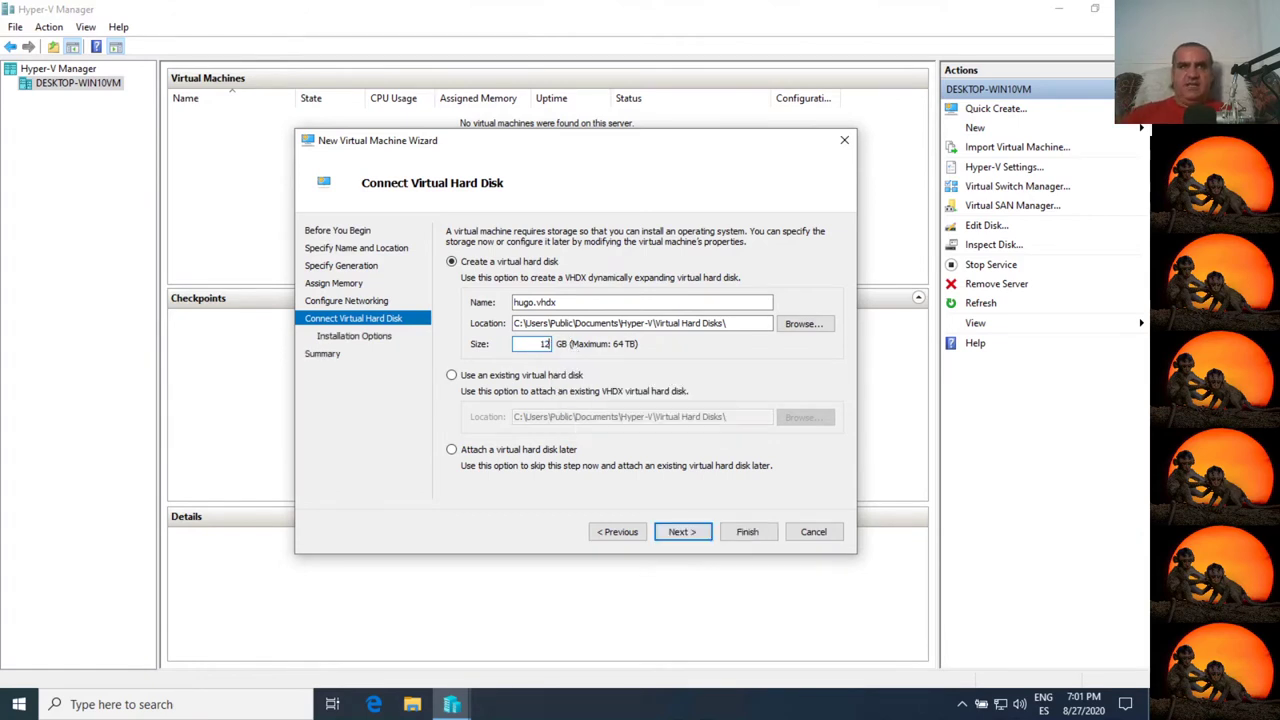
click(684, 533)
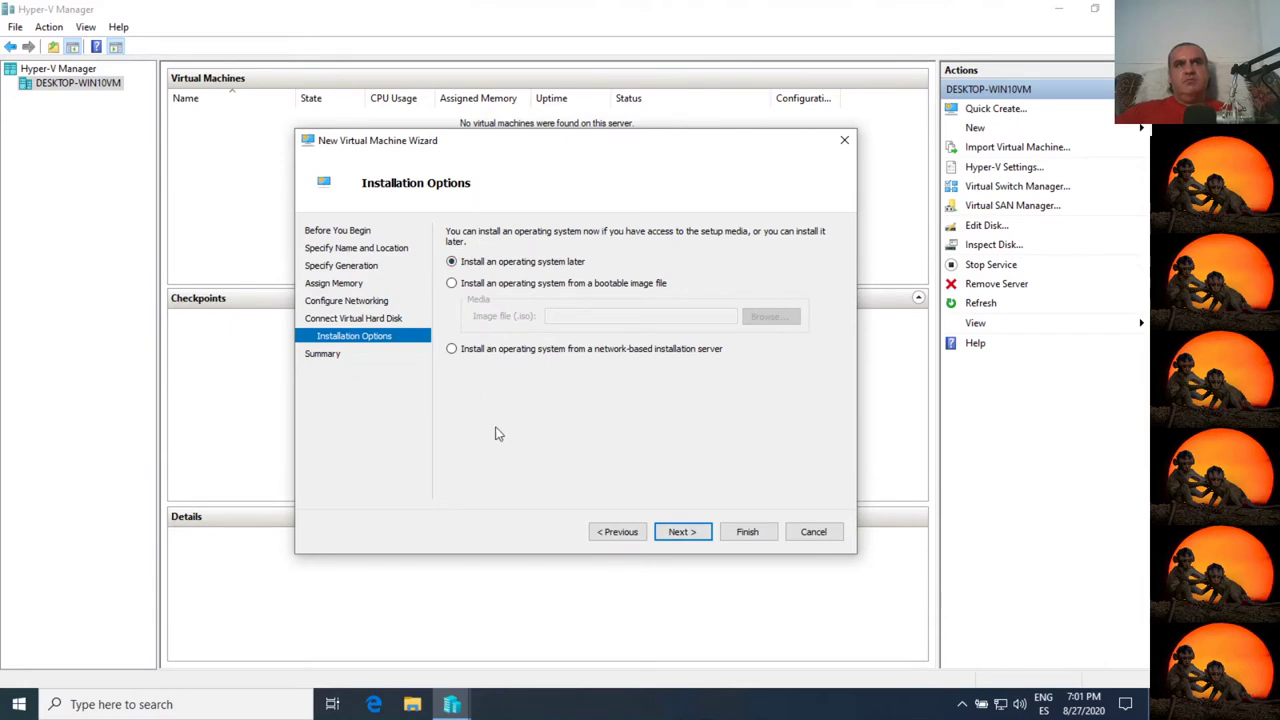
click(690, 535)
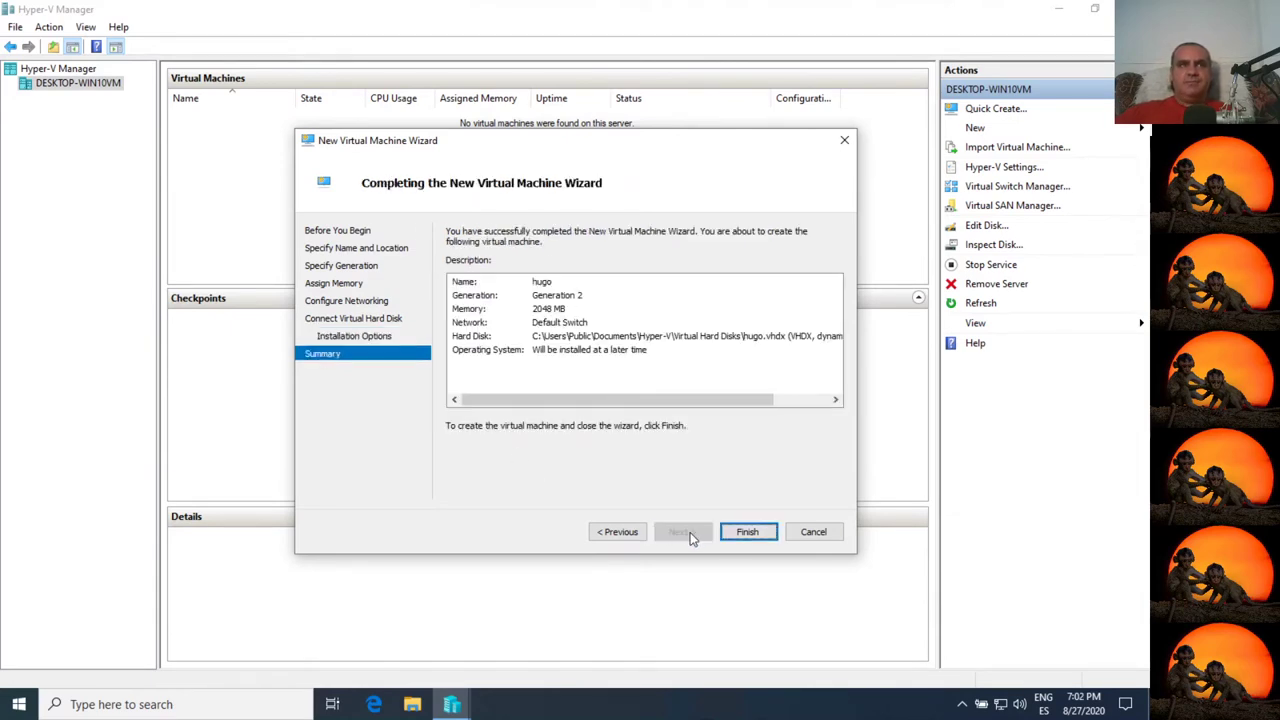
click(752, 533)
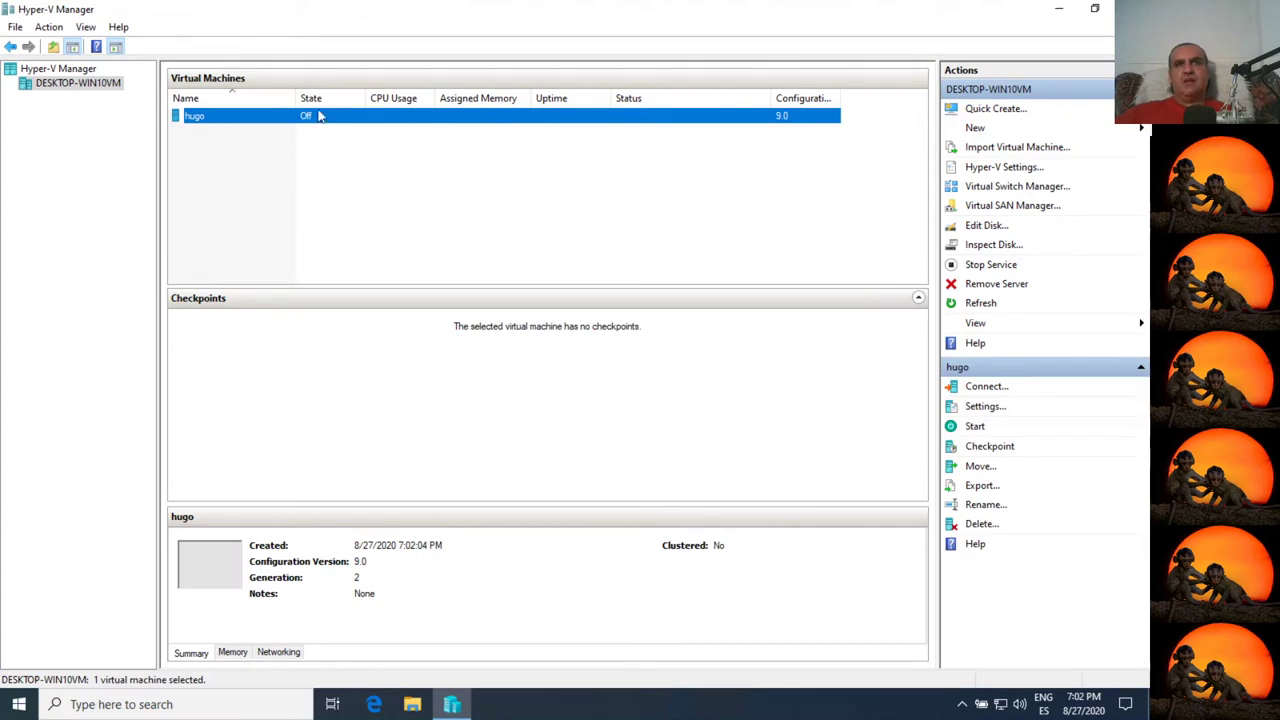
Open the new virtual machine's settings and review its processor and memory options
right_click(224, 121)
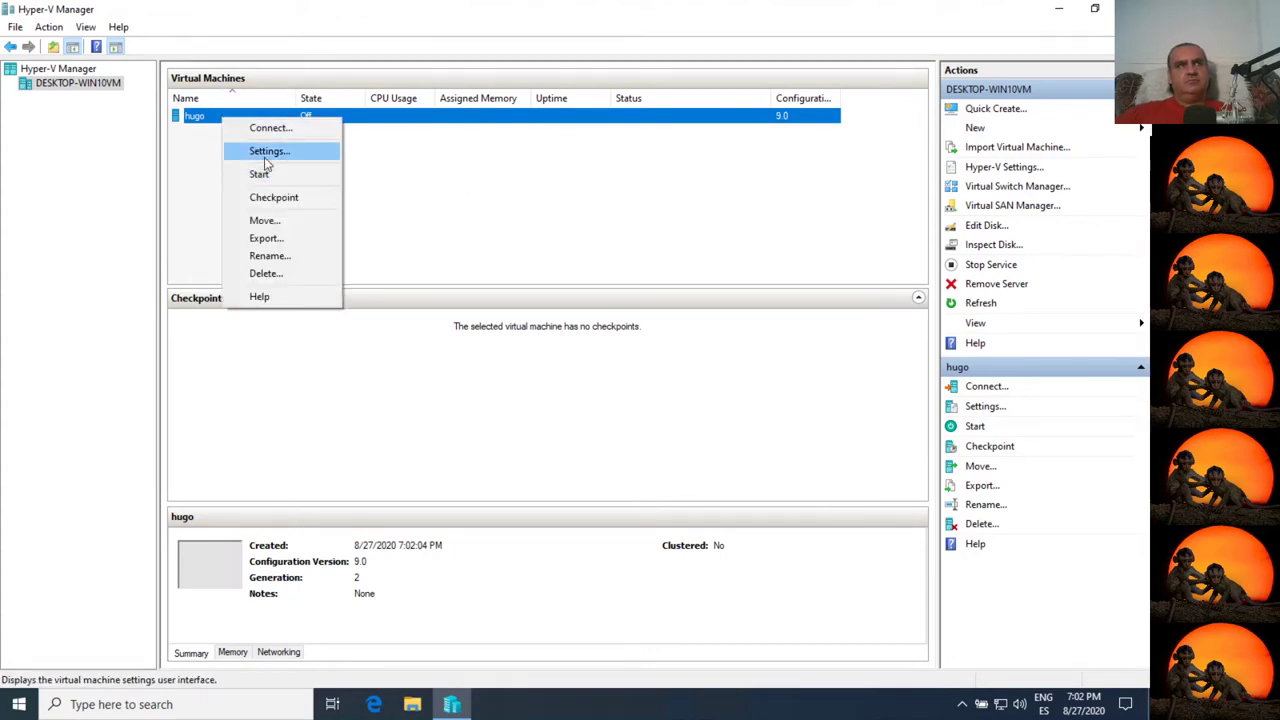
click(266, 151)
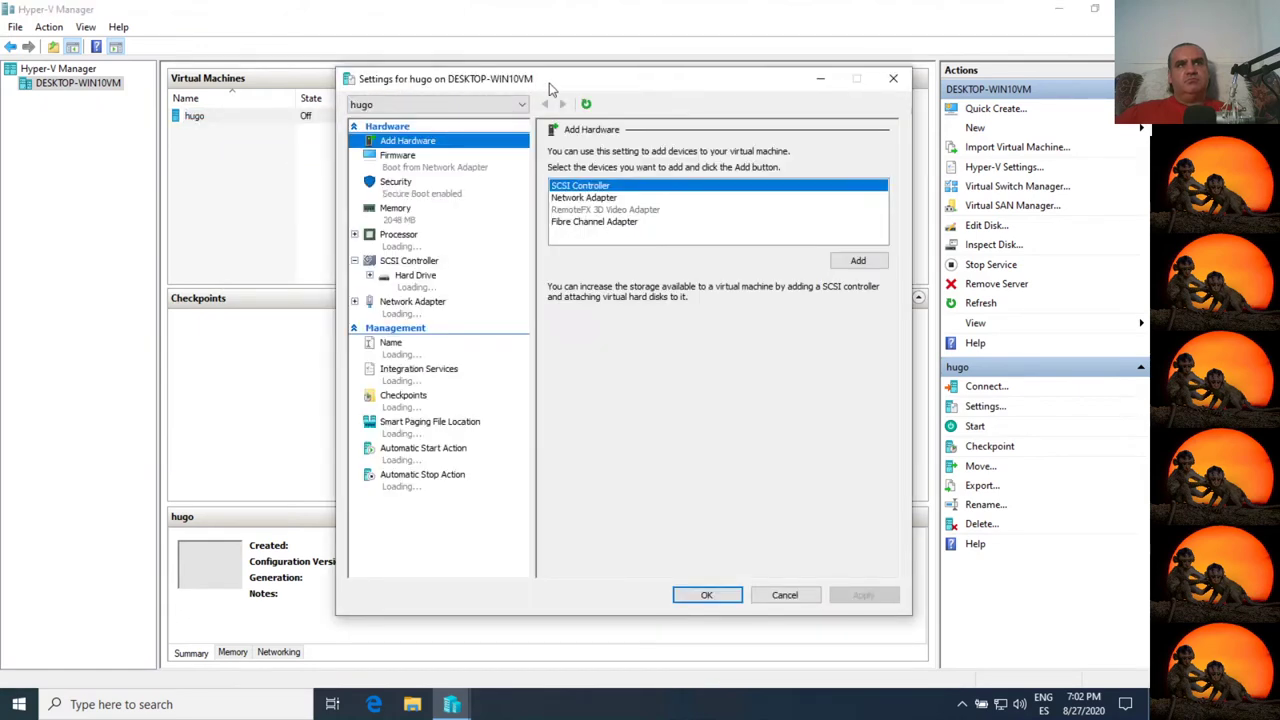
drag(565, 85, 409, 42)
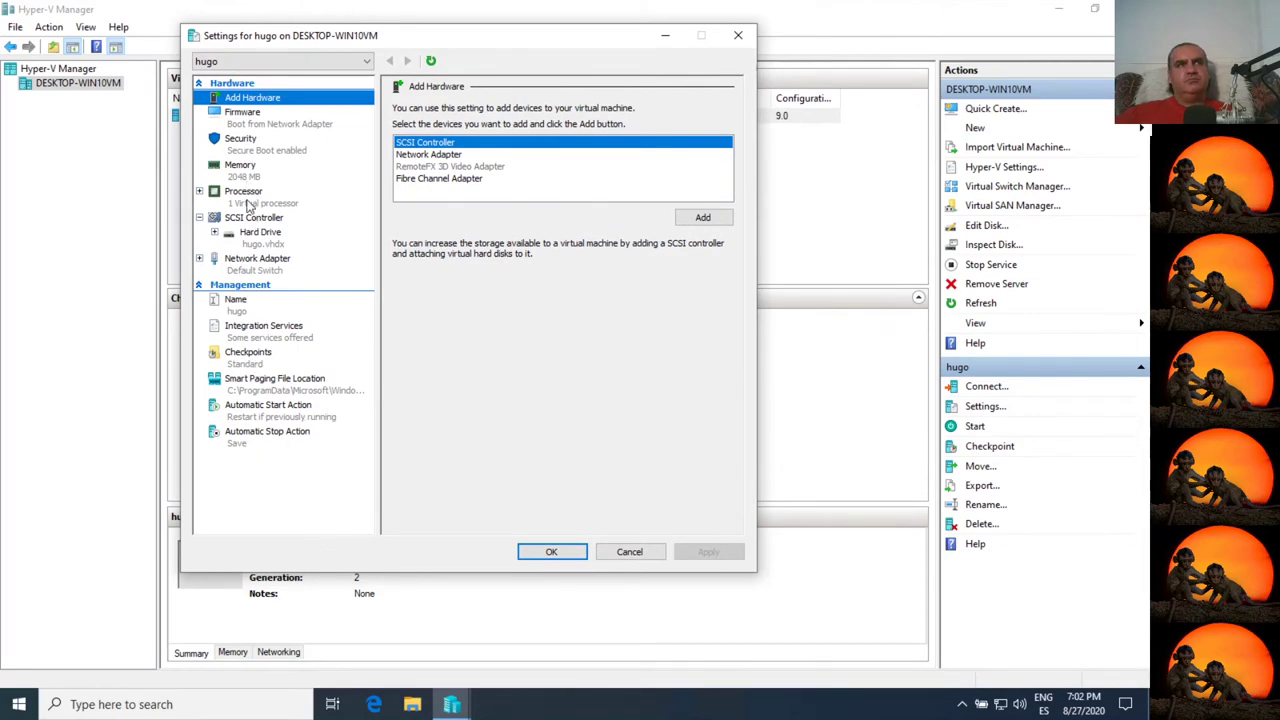
click(248, 203)
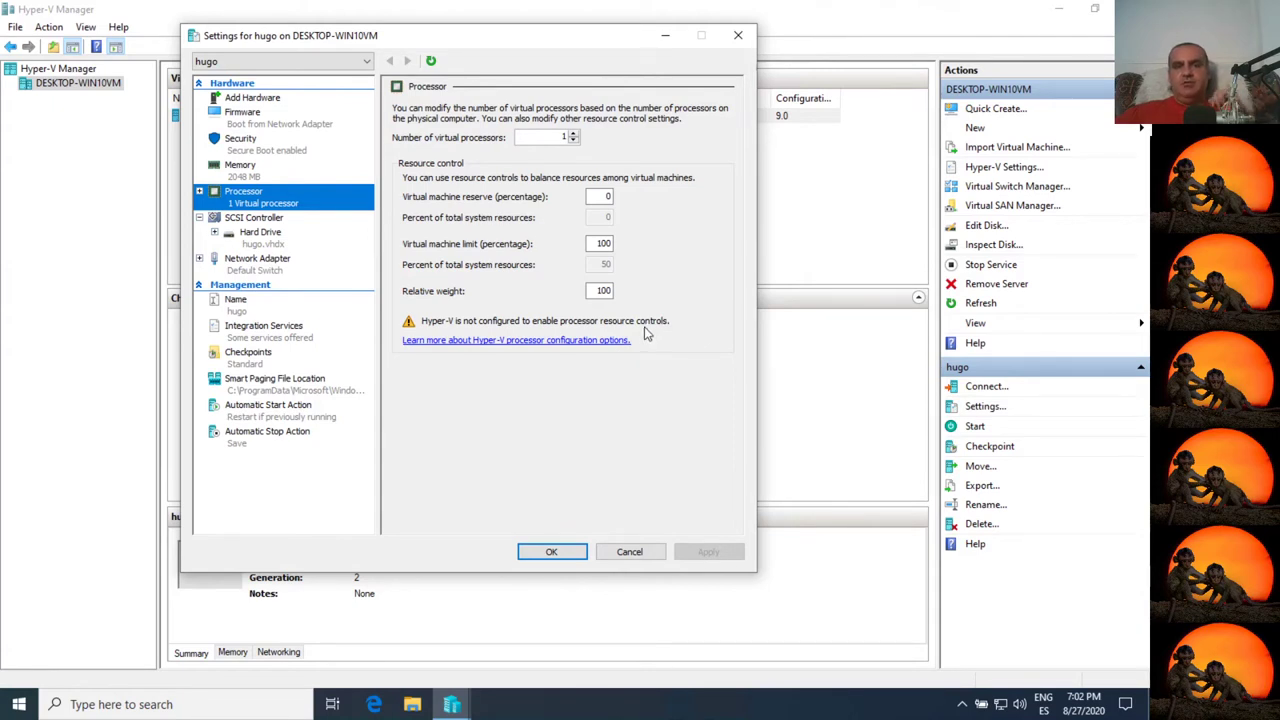
click(250, 177)
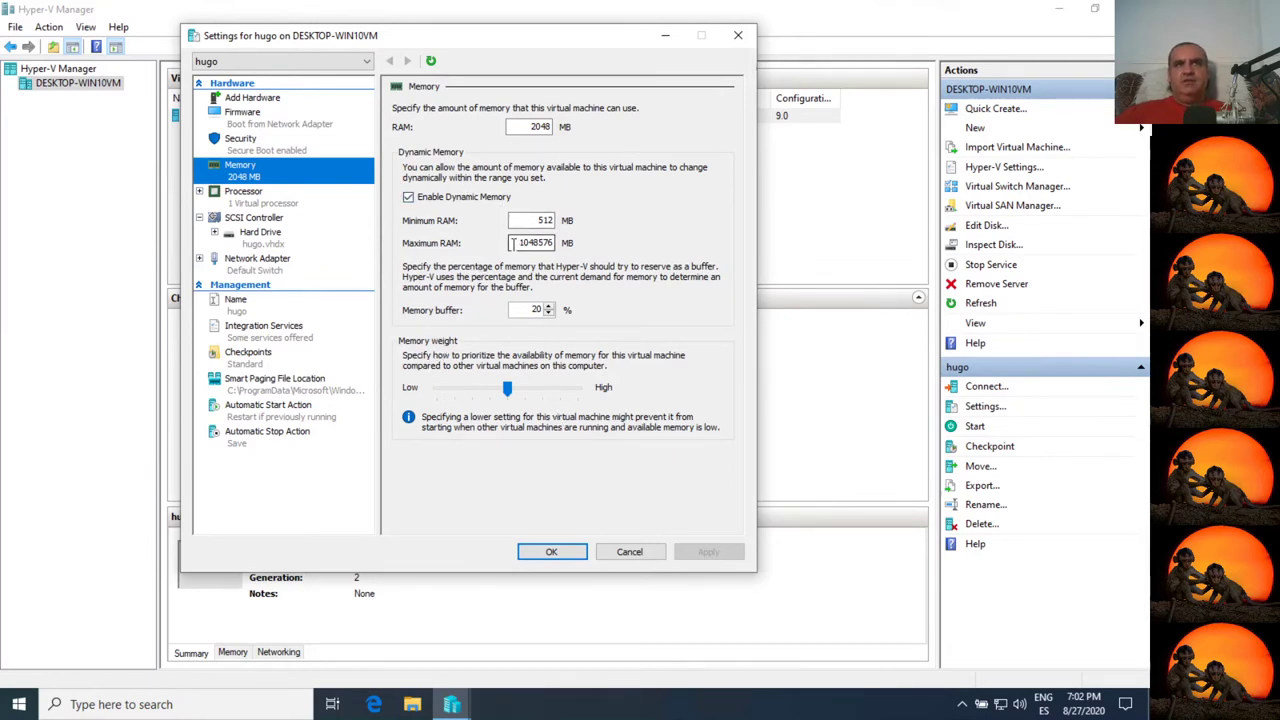
Disable Secure Boot in the virtual machine's security settings, keeping the Microsoft Windows template
click(258, 147)
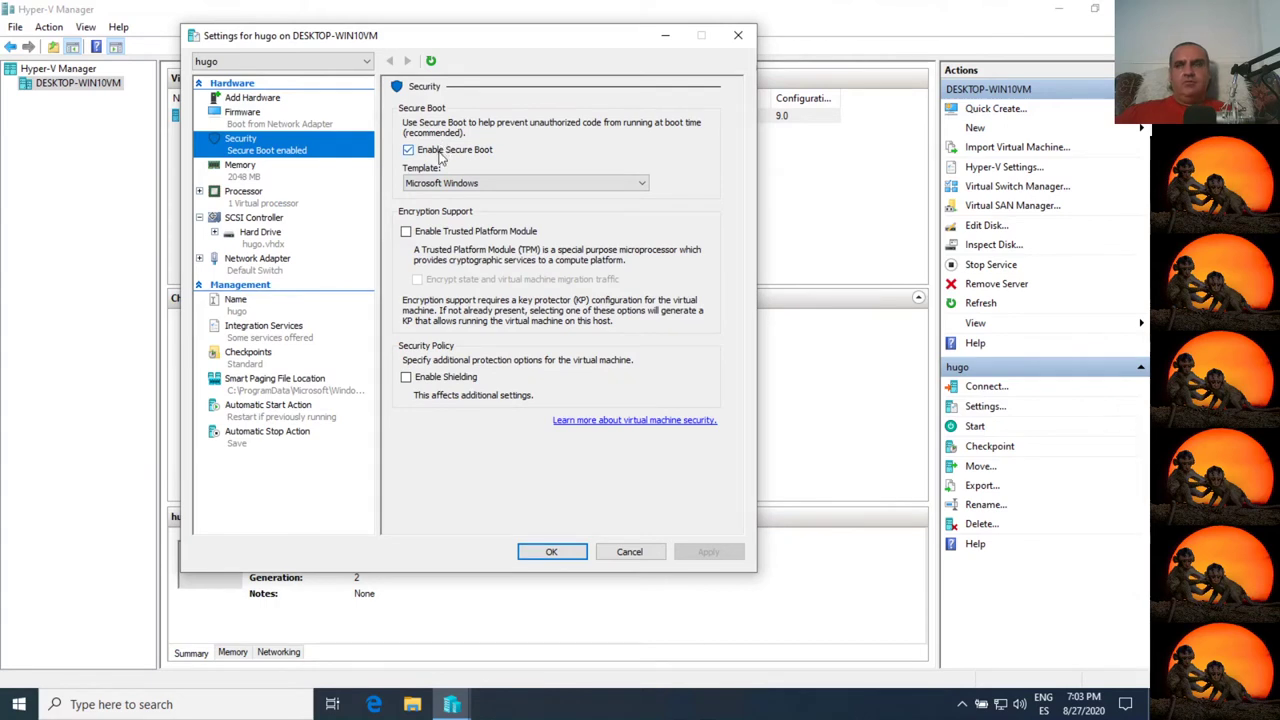
click(450, 183)
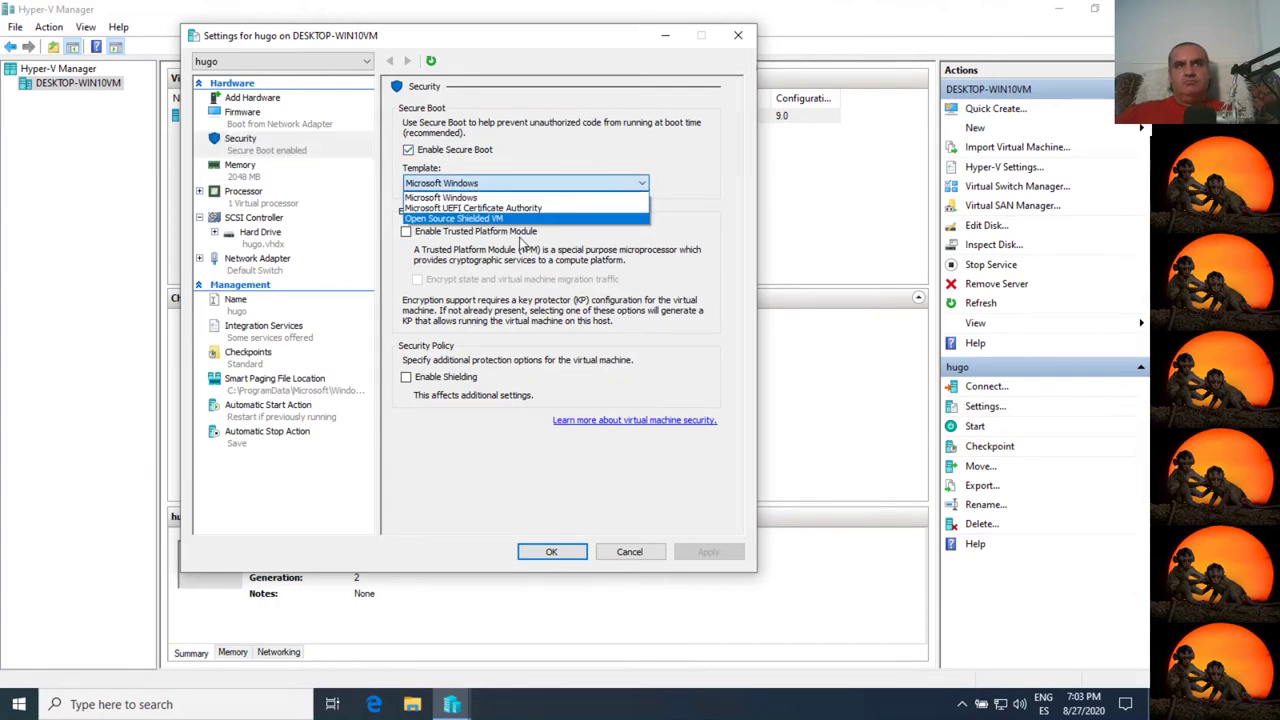
click(439, 155)
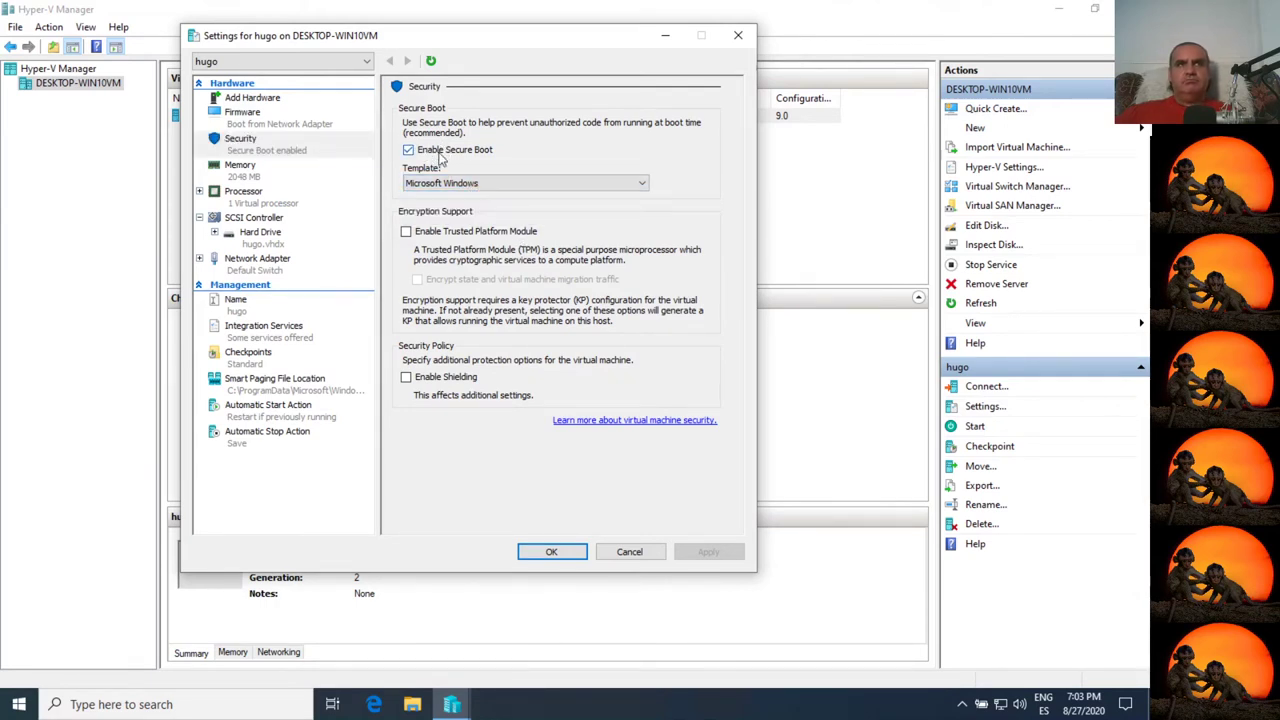
click(437, 152)
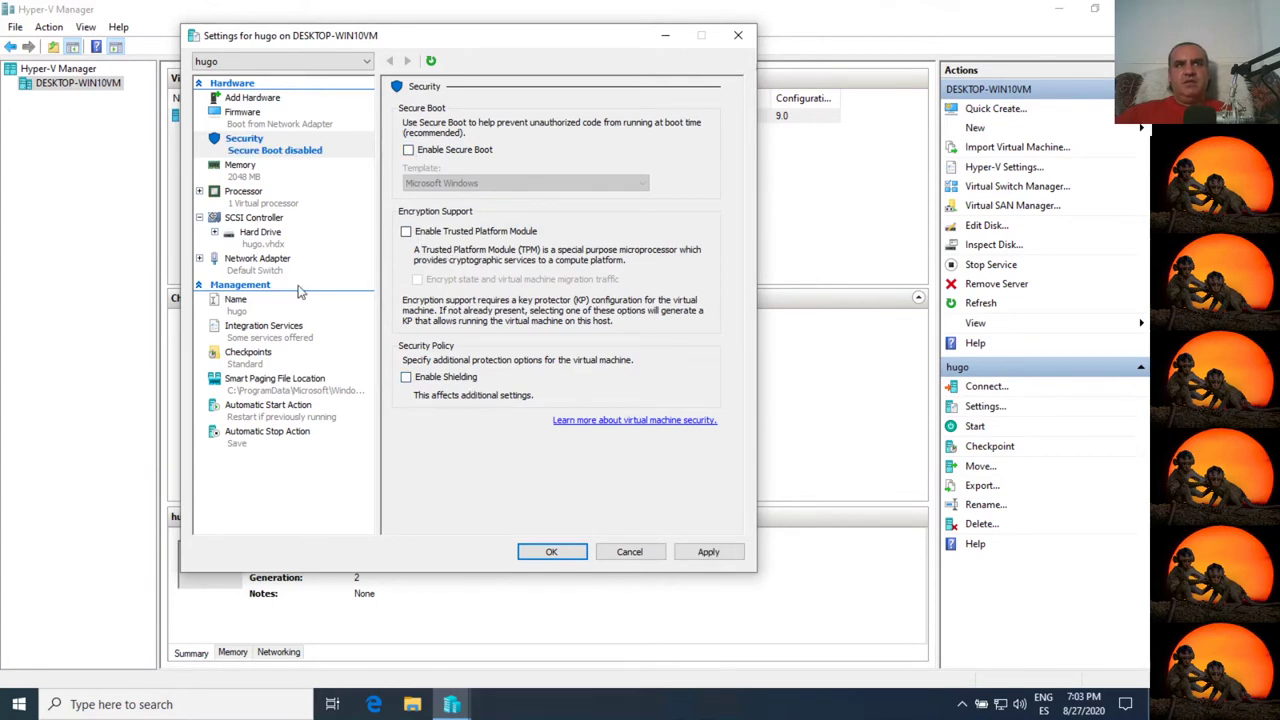
Review the firmware boot order and hard drive settings, and add a DVD drive to the SCSI controller
click(266, 127)
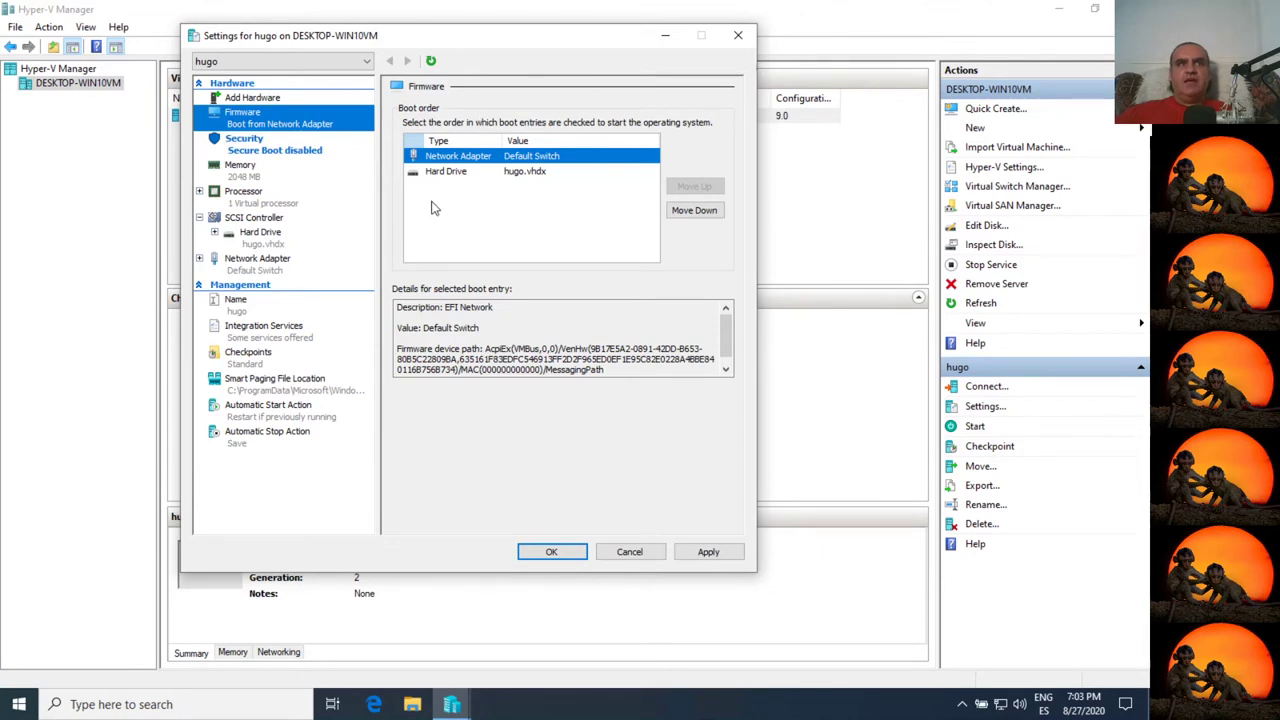
click(254, 237)
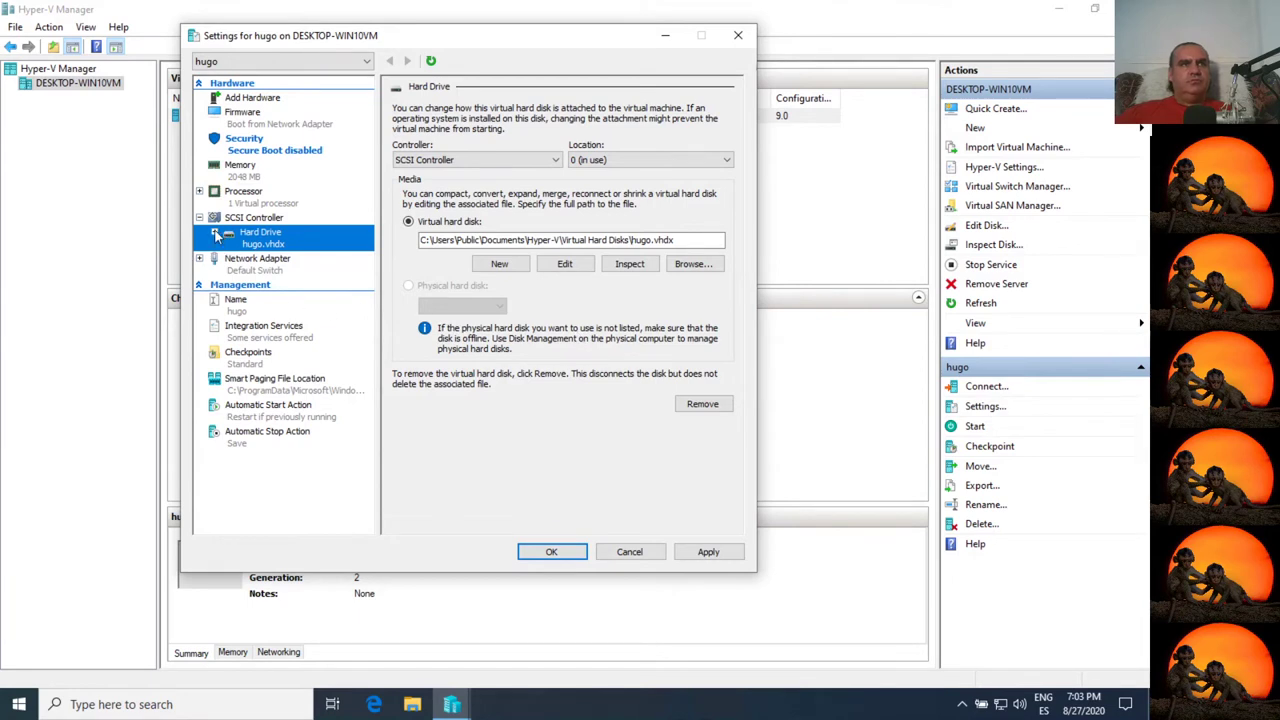
click(214, 232)
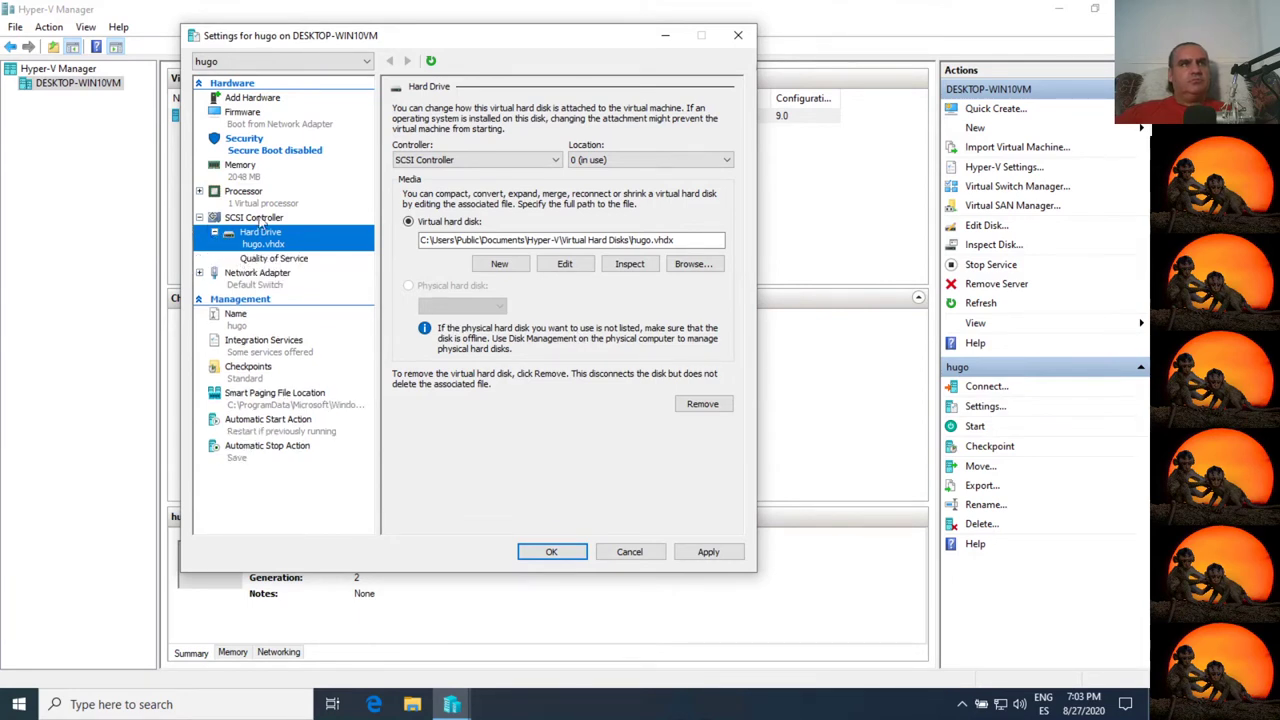
click(256, 218)
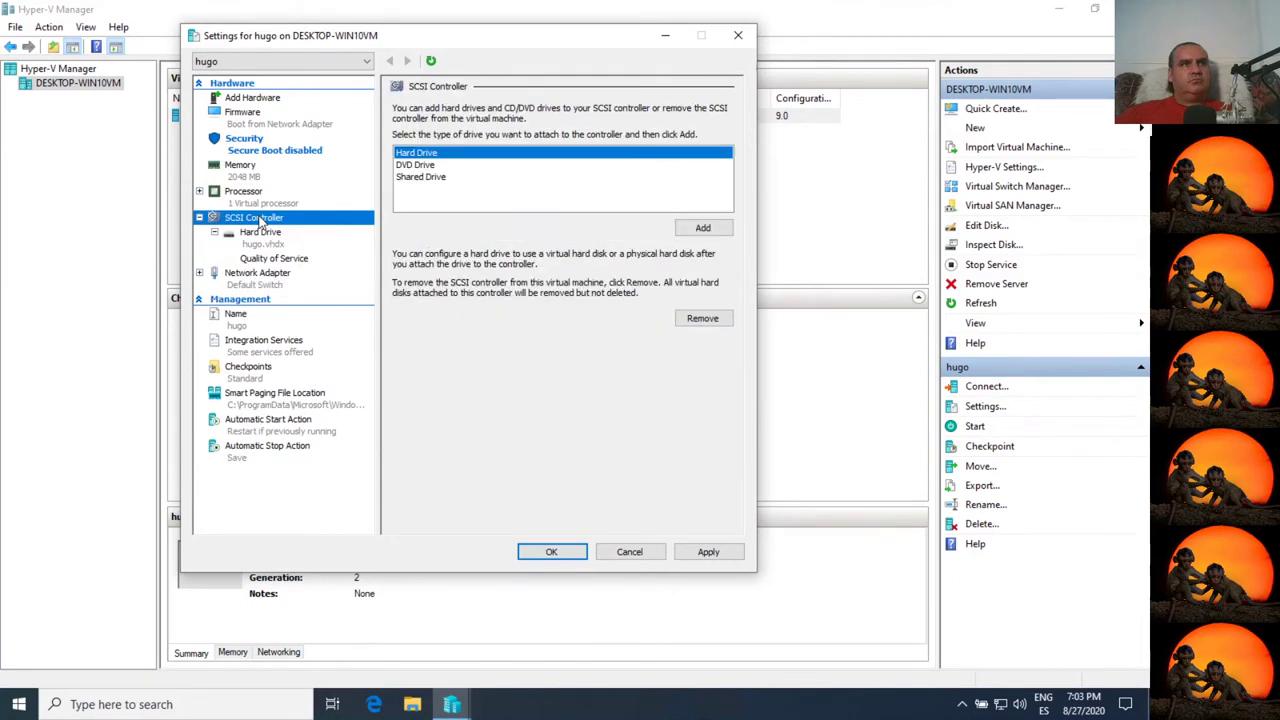
click(430, 166)
click(702, 228)
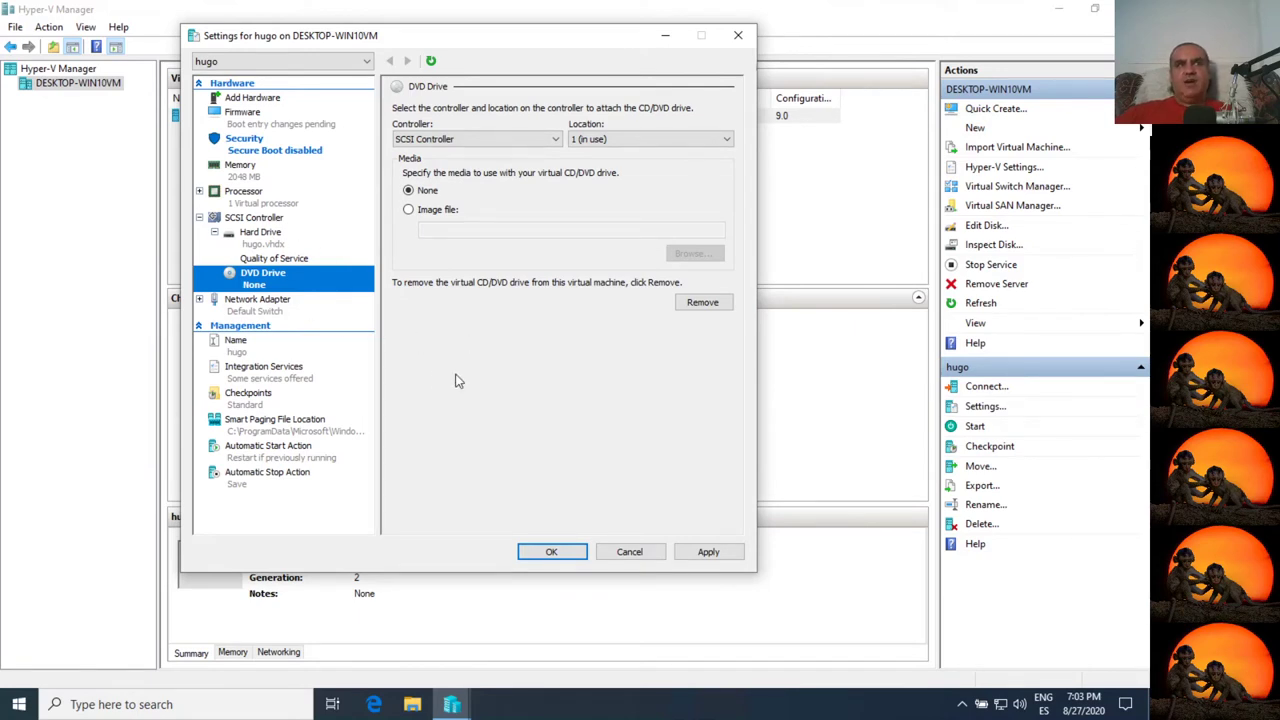
Review the virtual machine's network adapter settings, including its hardware acceleration and advanced features
click(212, 306)
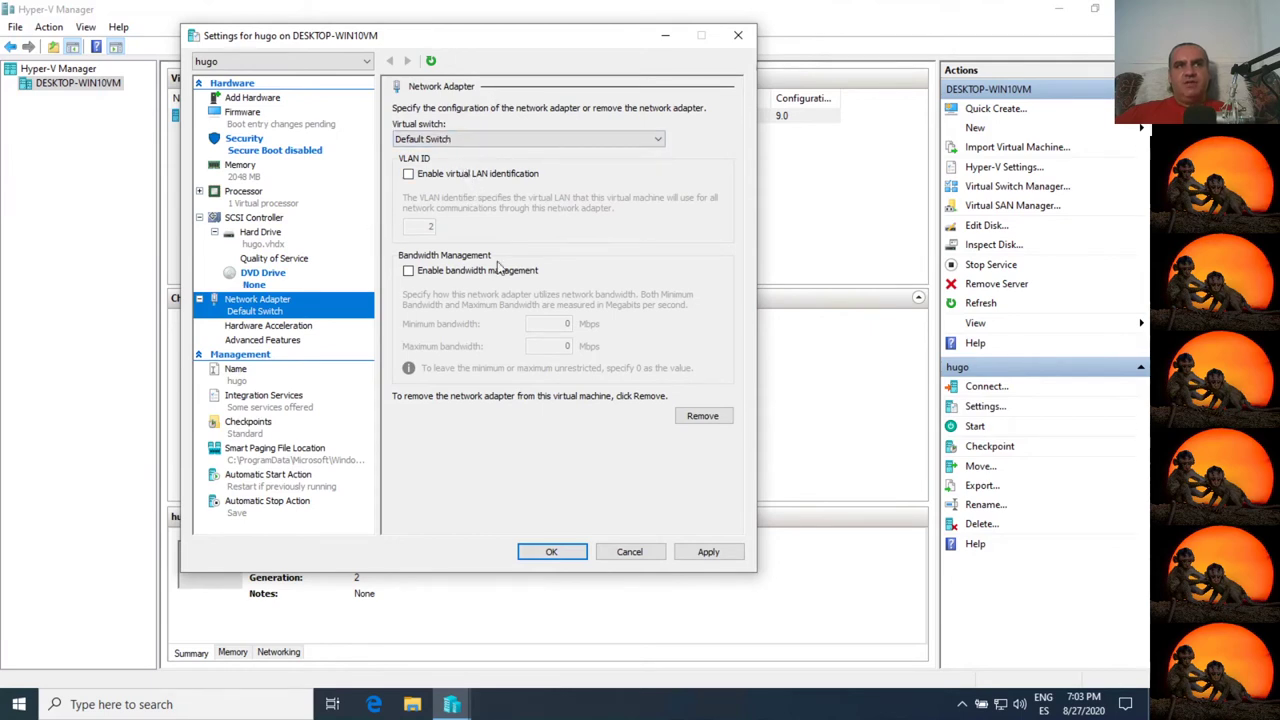
click(276, 329)
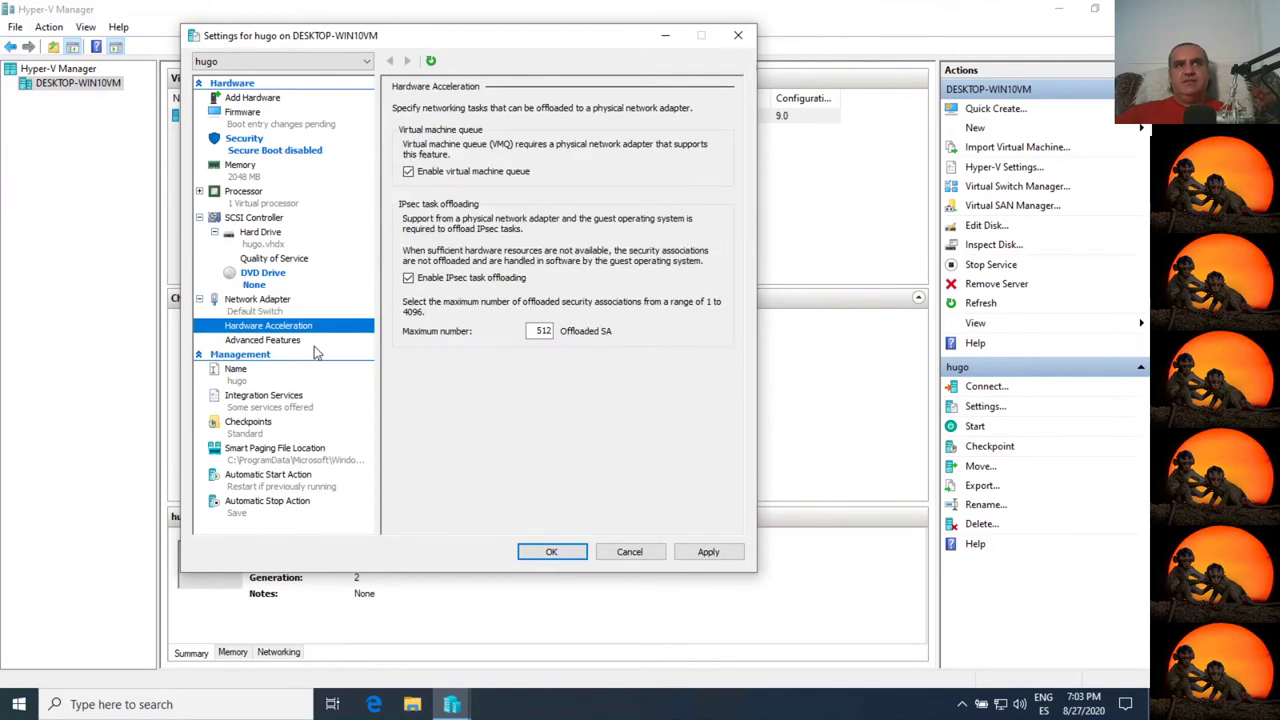
click(278, 341)
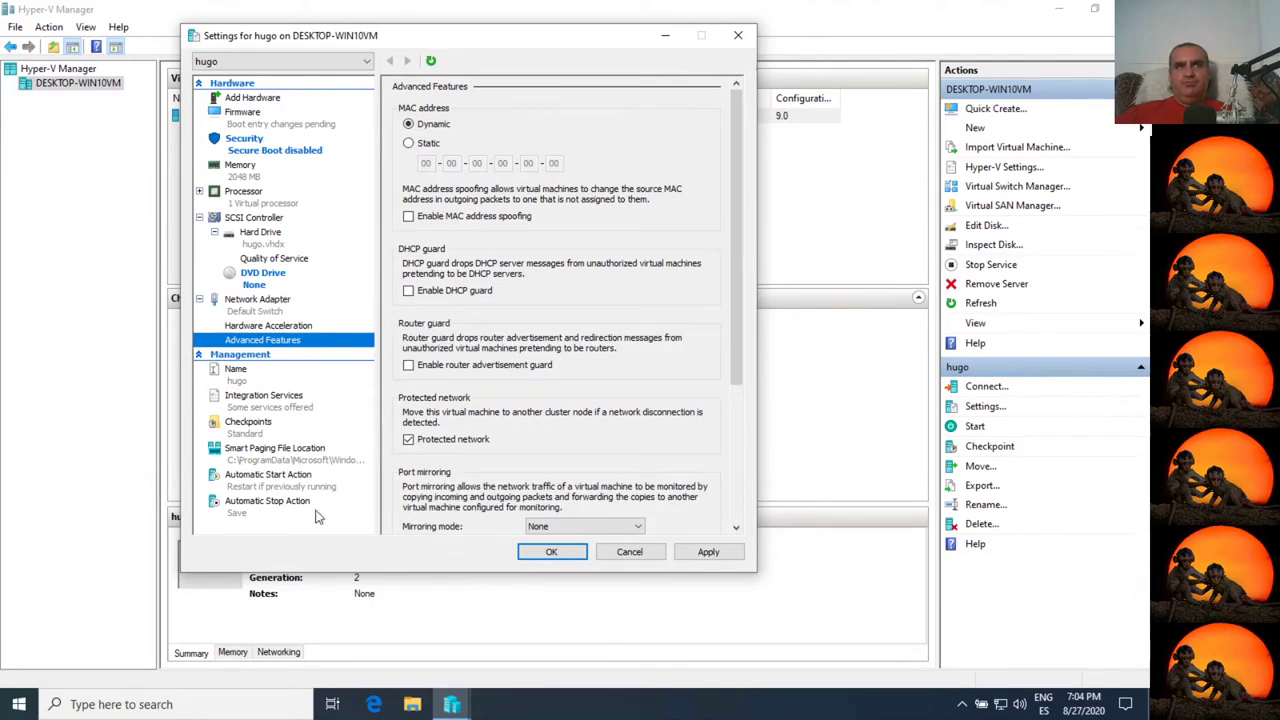
Review the virtual machine's name, integration services and checkpoint settings
click(237, 377)
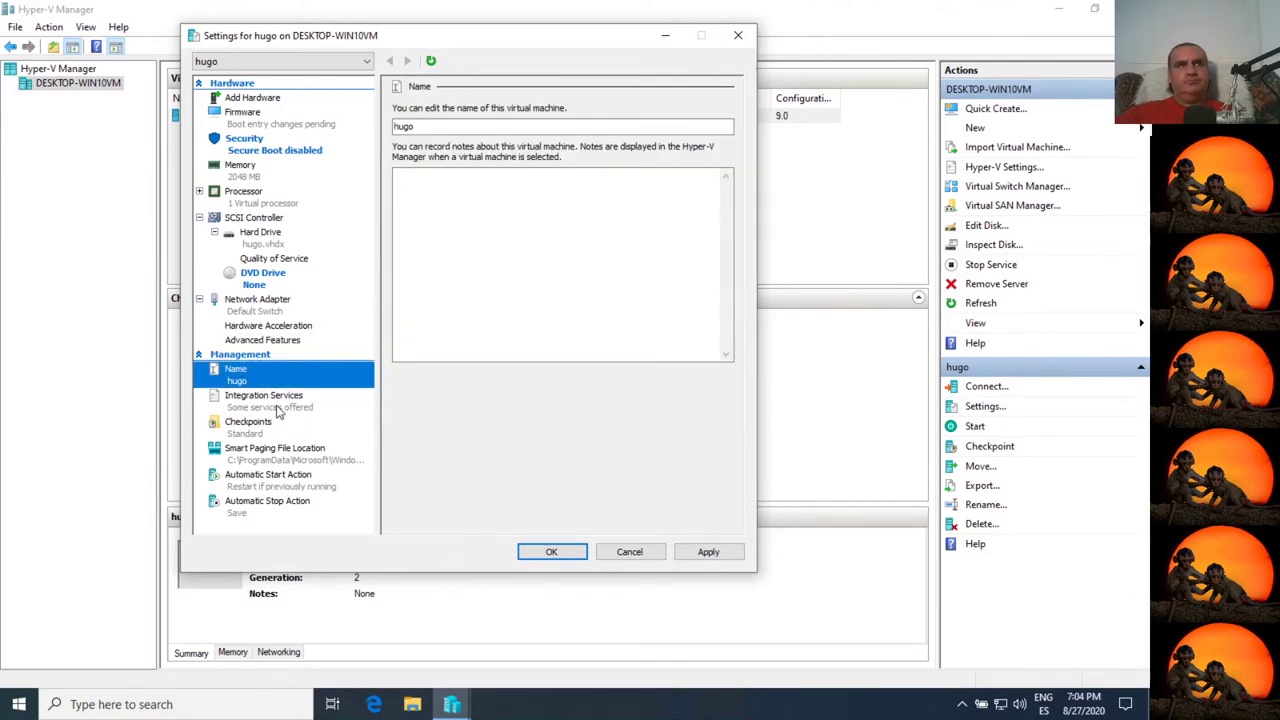
click(281, 405)
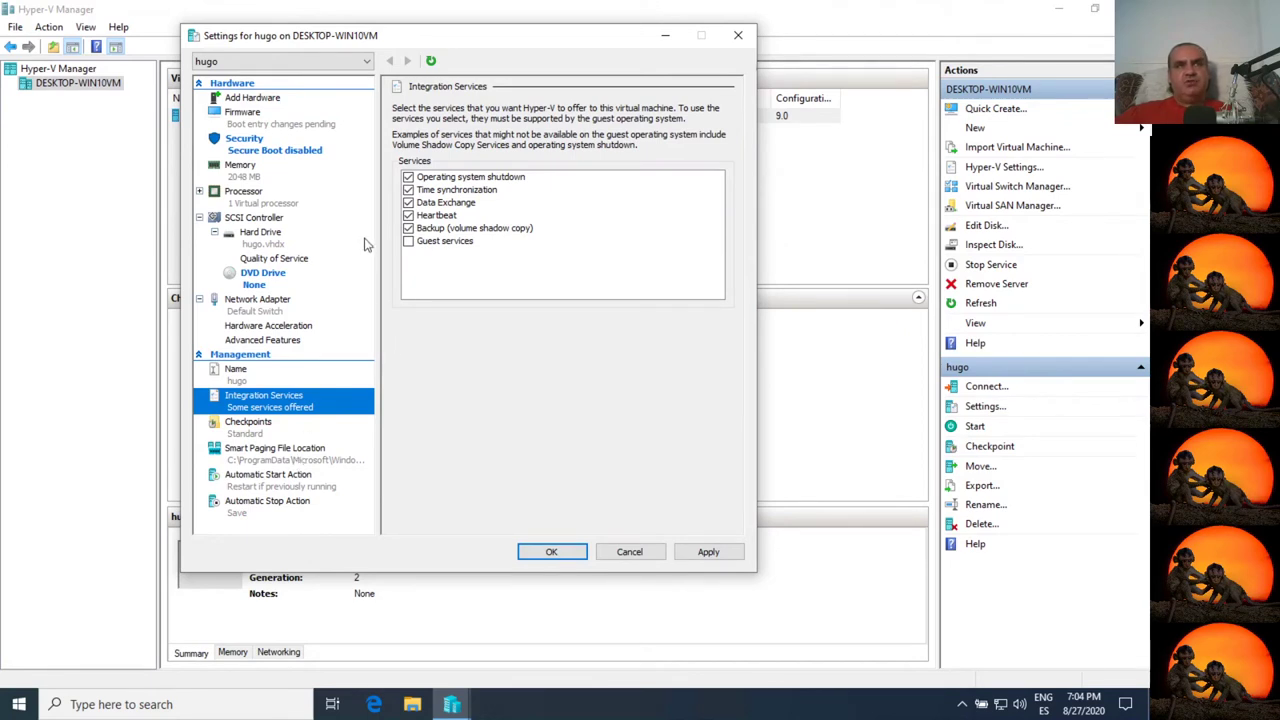
click(262, 430)
click(261, 402)
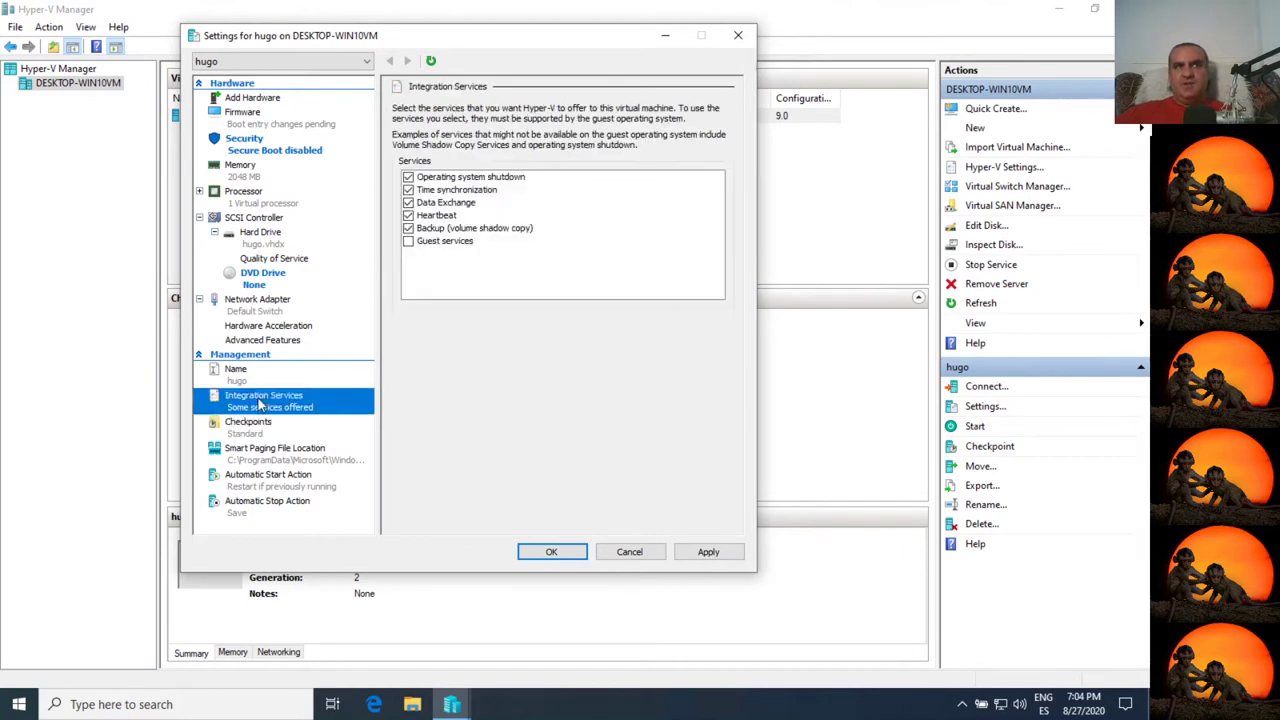
click(275, 432)
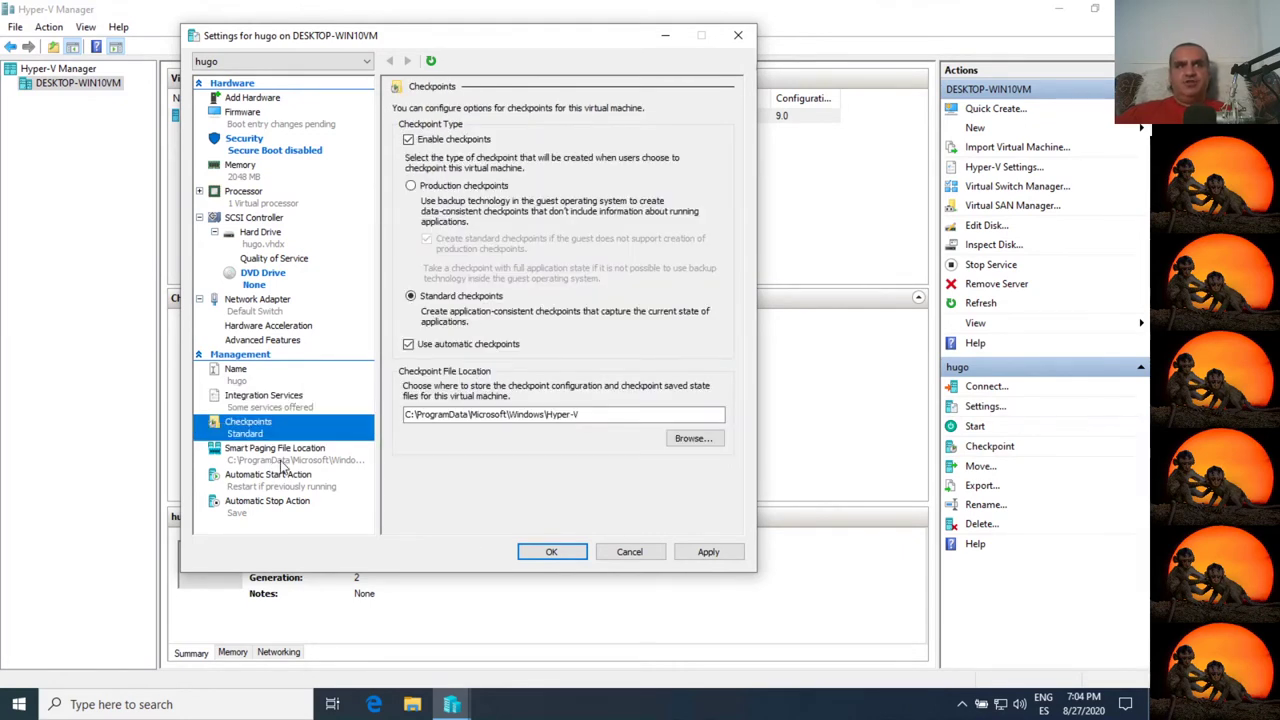
Review the smart paging file location and the automatic start and stop actions, and save the virtual machine's settings
click(281, 464)
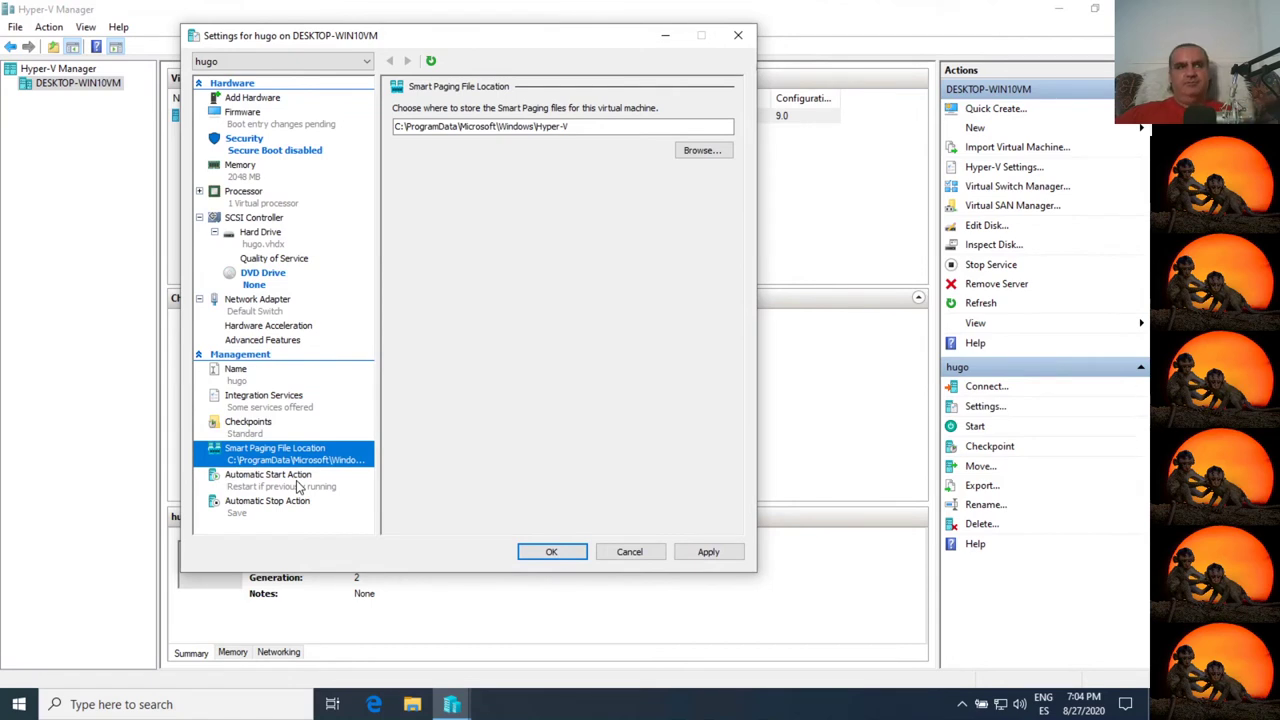
click(297, 482)
click(298, 503)
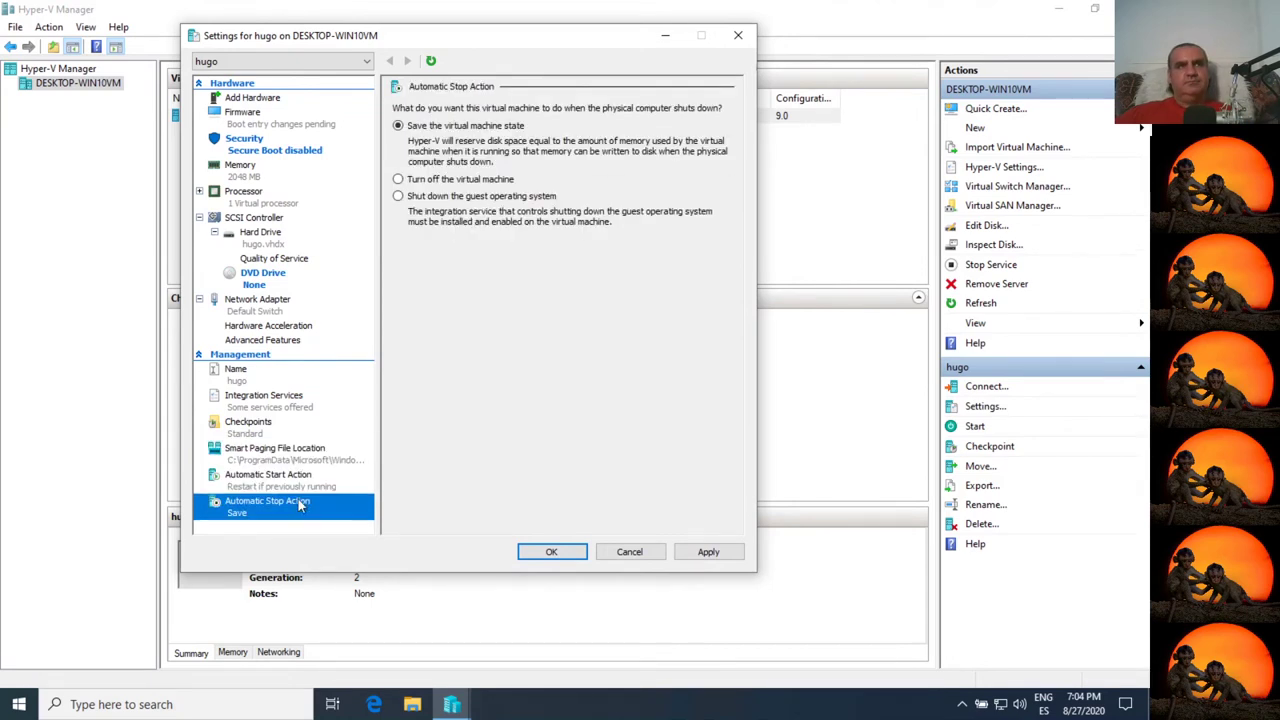
click(552, 553)
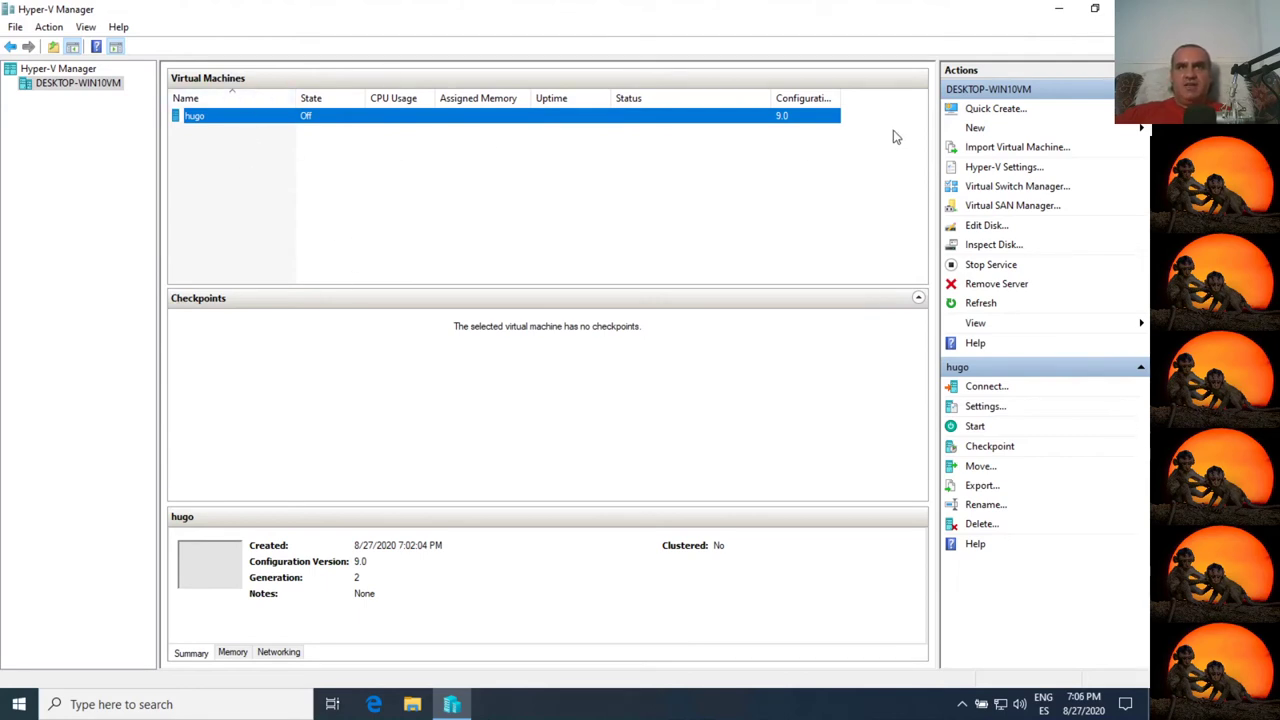
Close Hyper-V Manager and open the Windows Features dialog through Programs and Features in Control Panel
click(1130, 8)
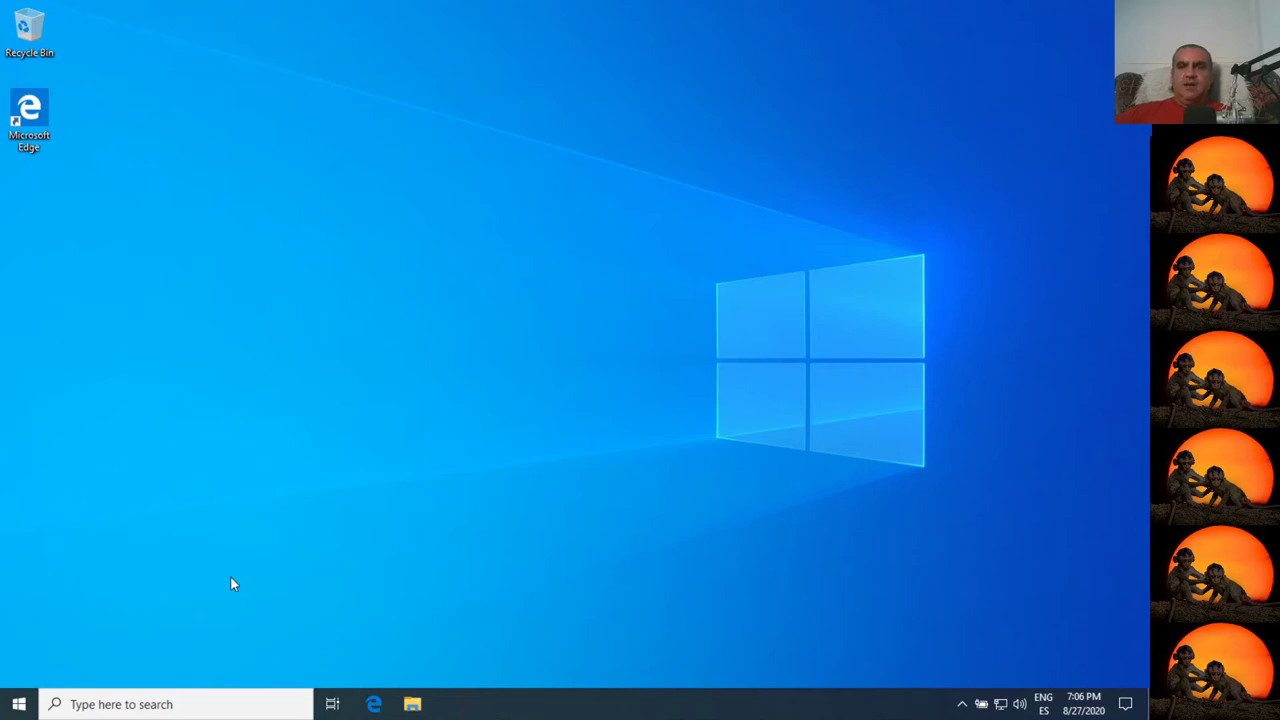
click(32, 692)
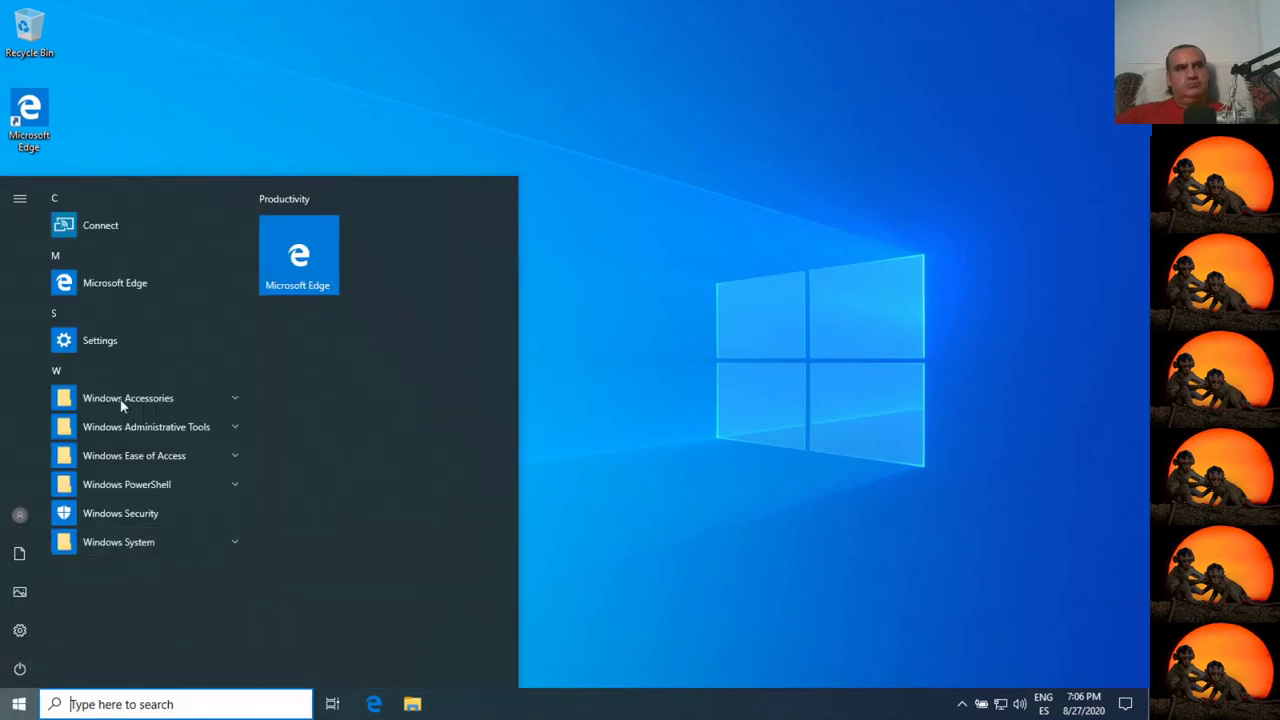
click(96, 704)
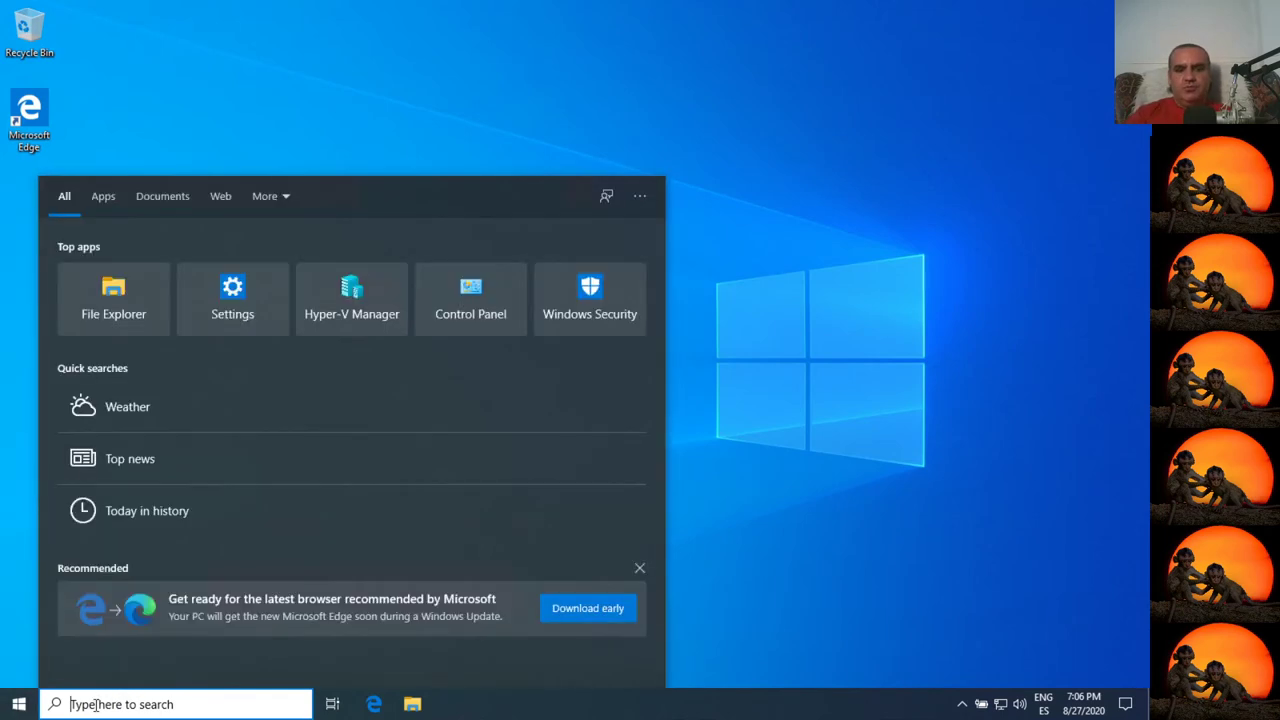
text(cont)
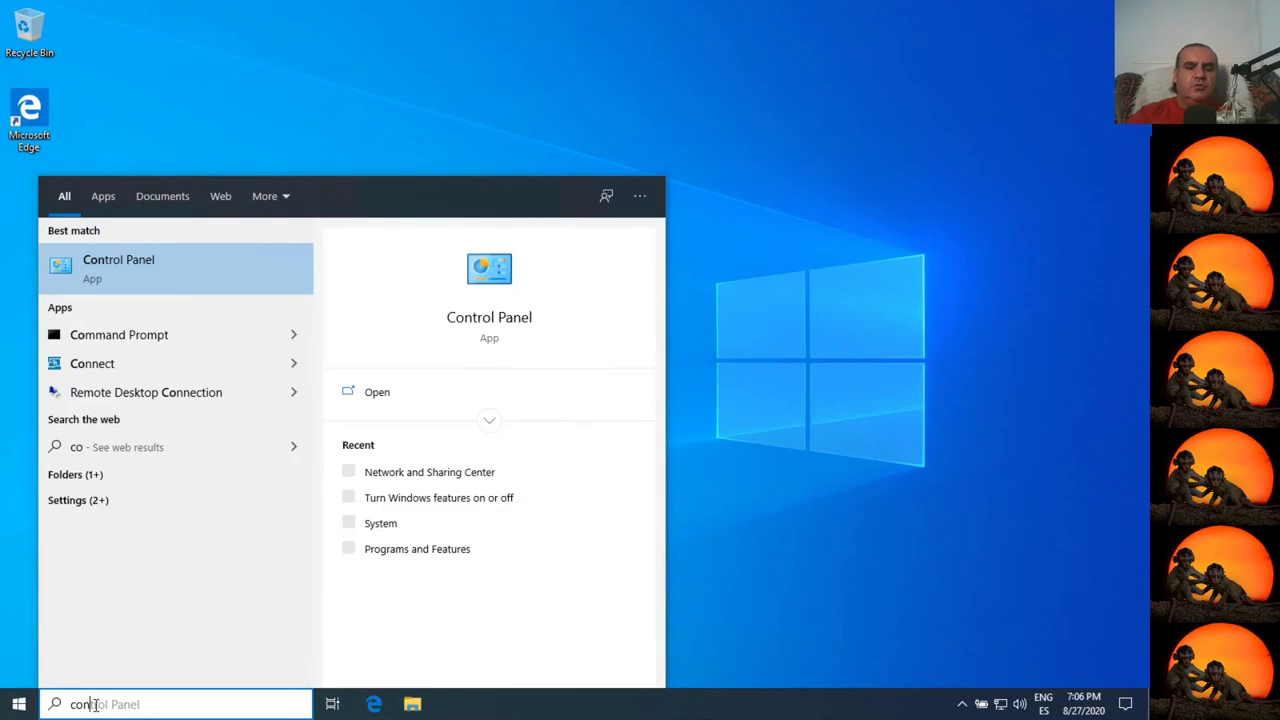
text(r)
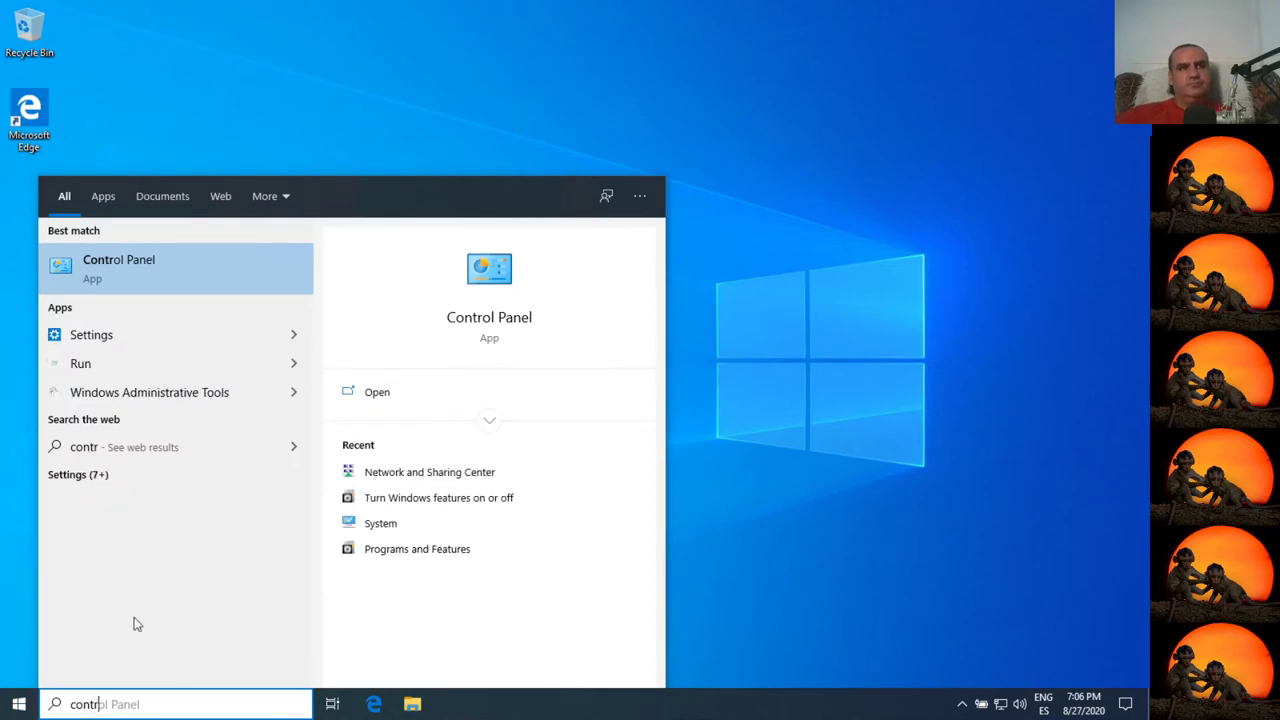
click(485, 280)
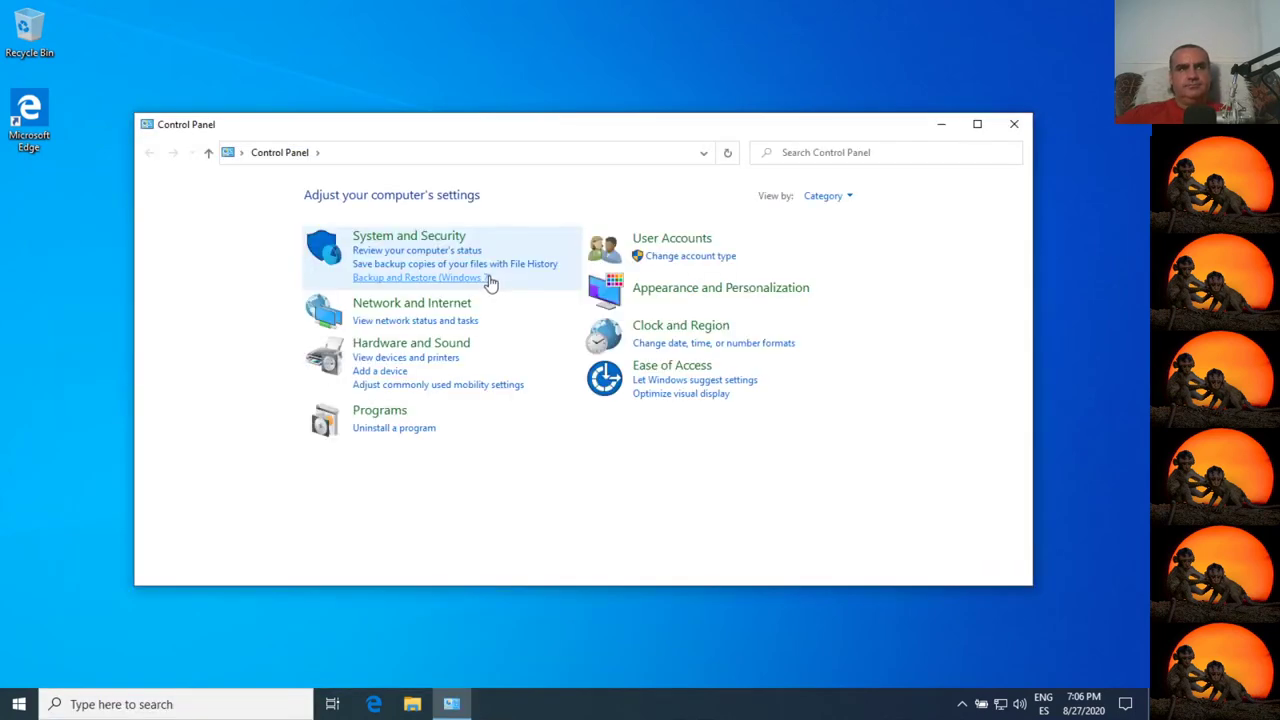
click(390, 428)
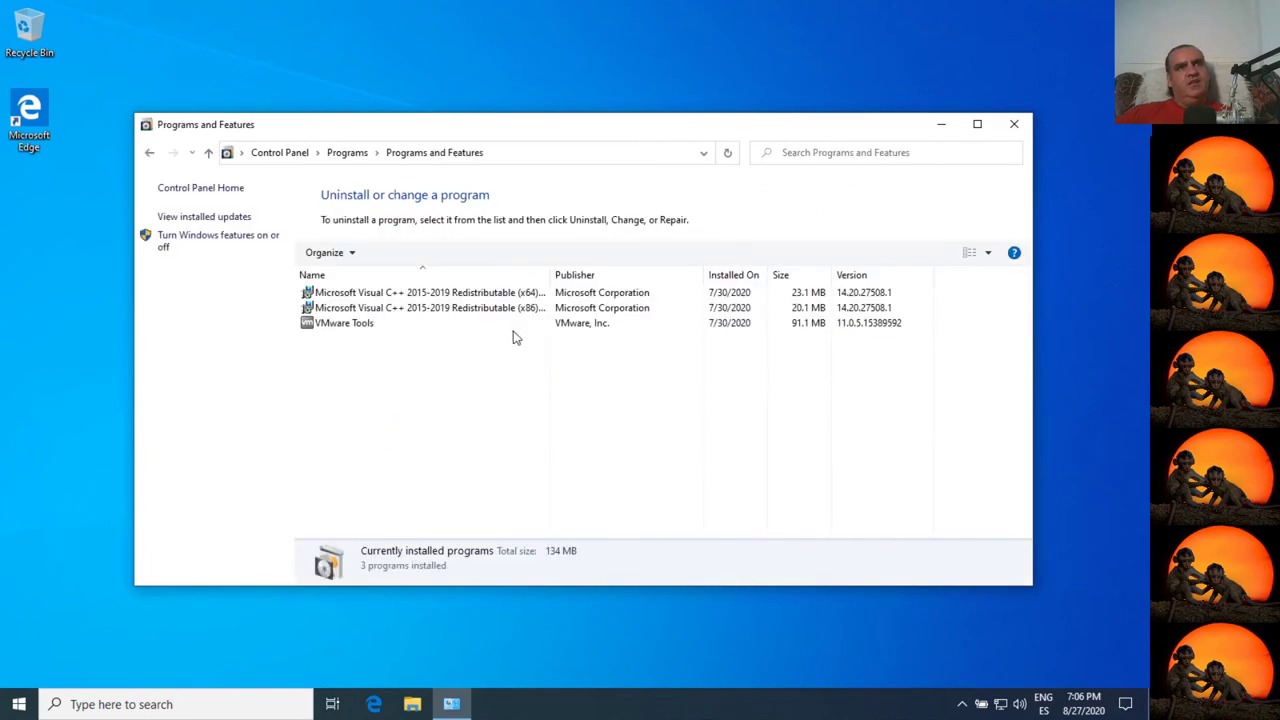
click(183, 242)
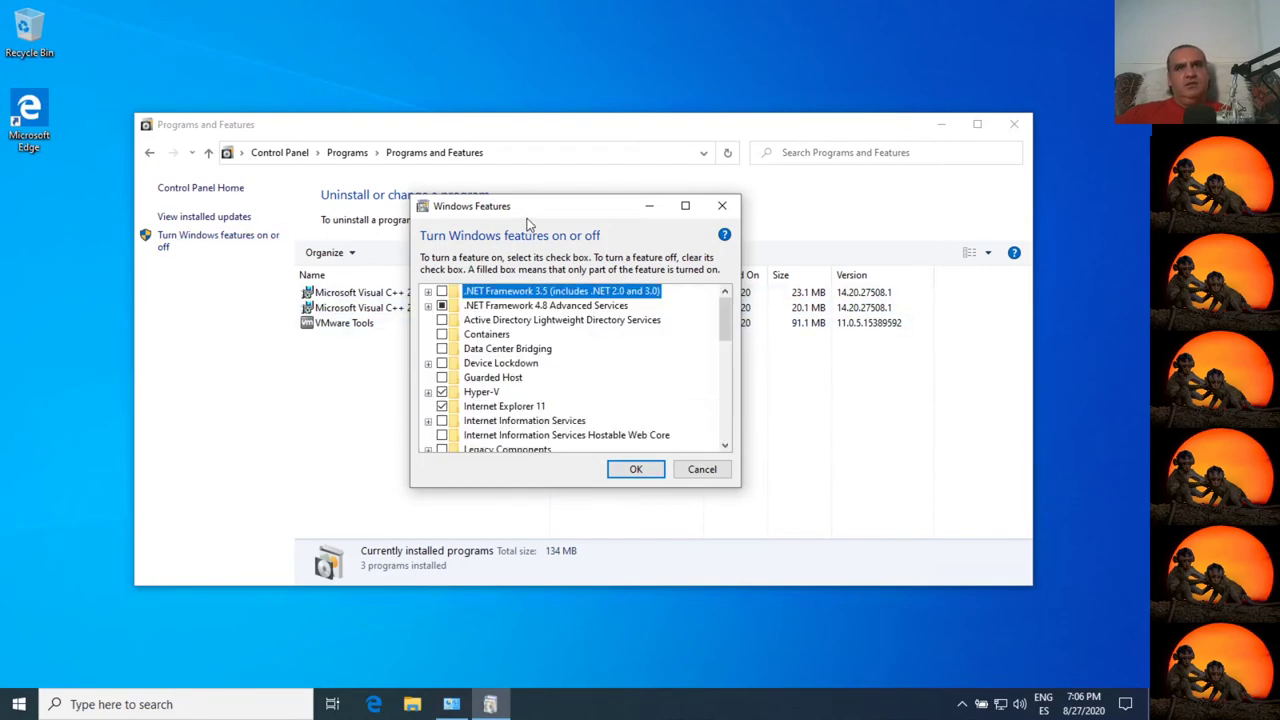
drag(536, 212, 685, 364)
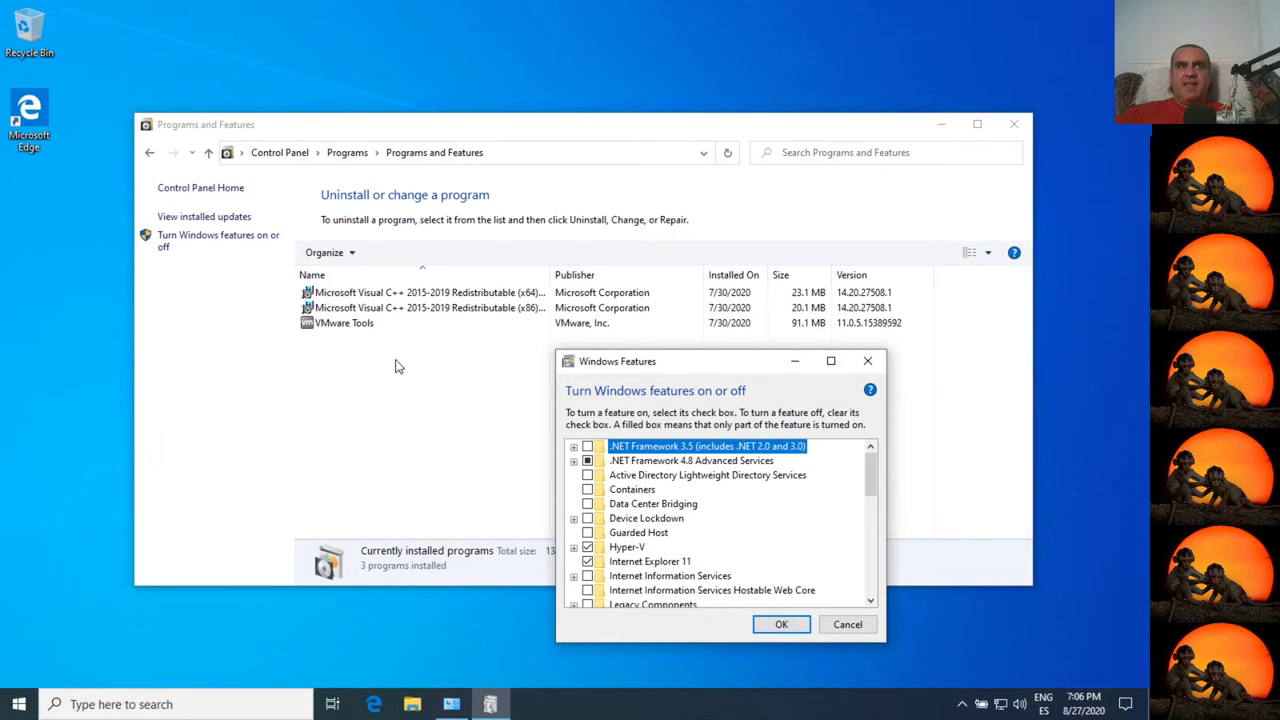
click(20, 706)
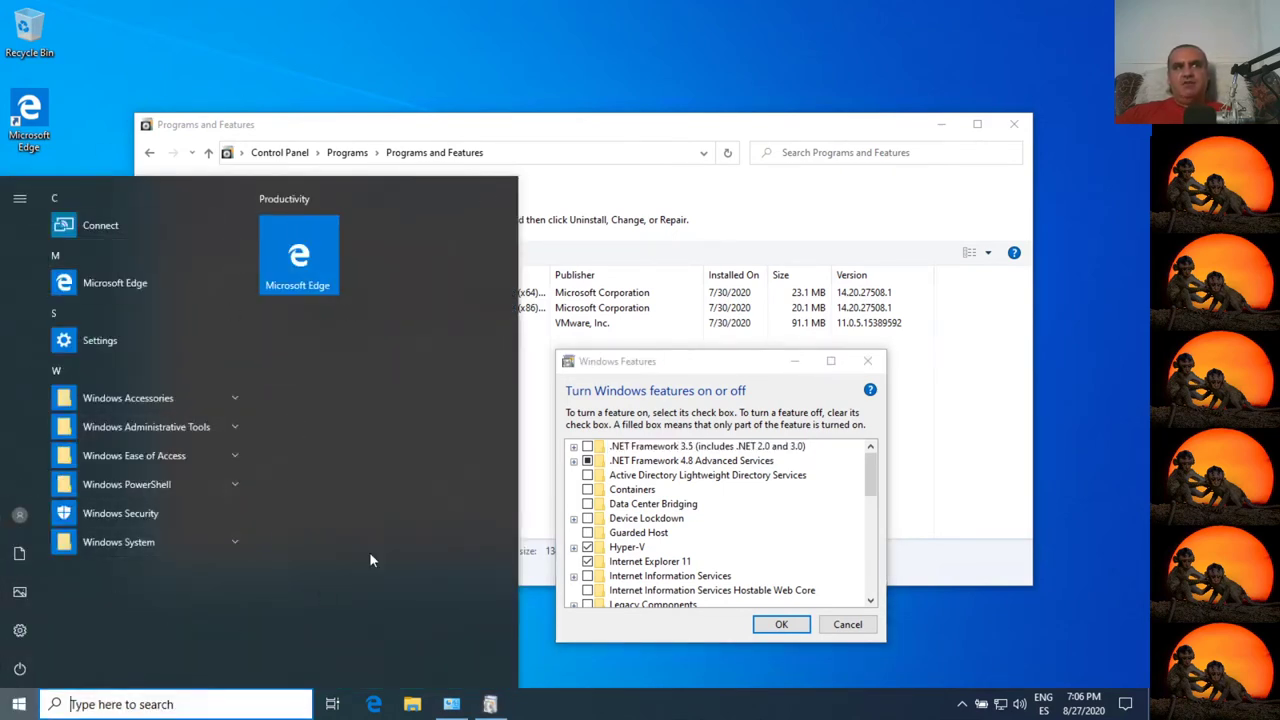
click(670, 362)
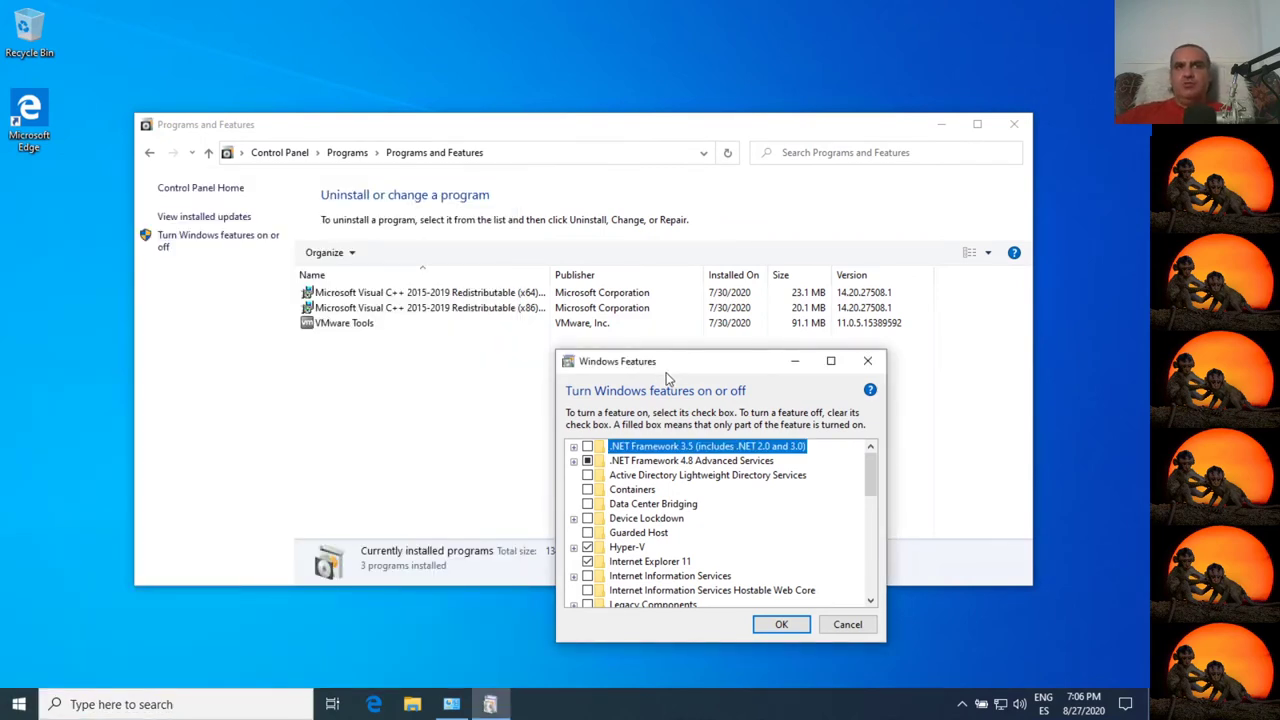
drag(666, 372, 529, 234)
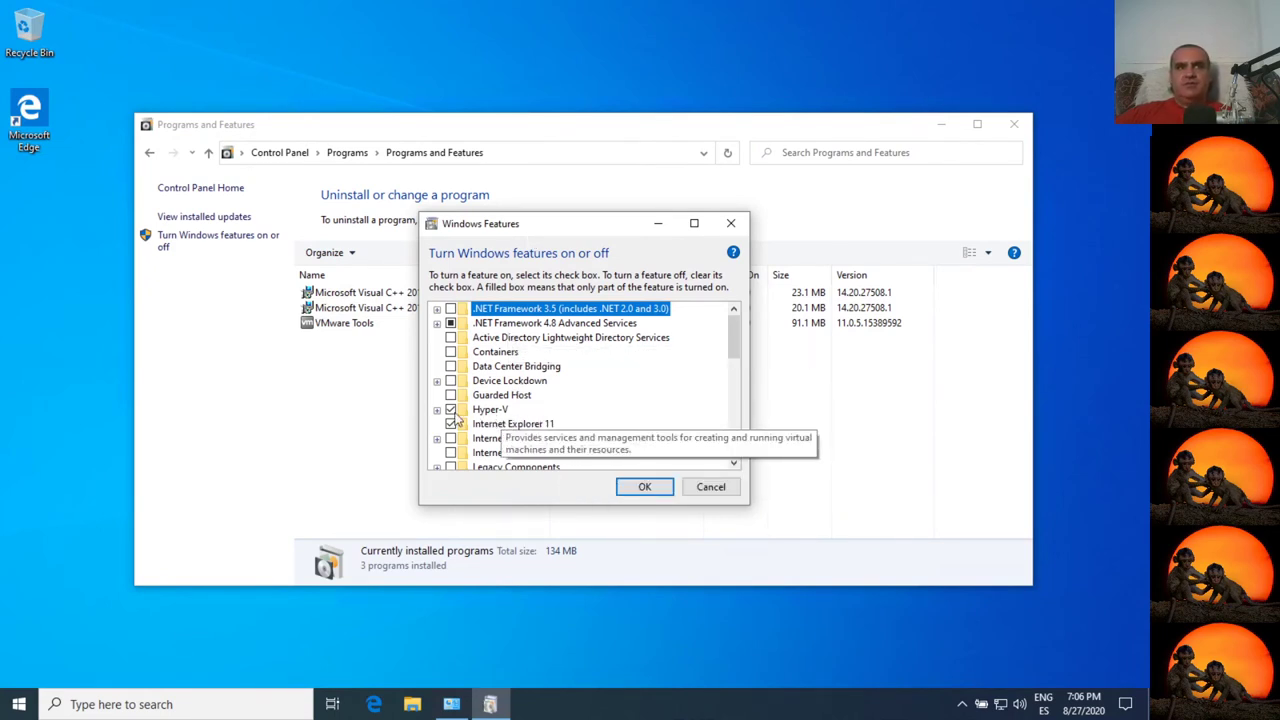
Turn off the Hyper-V, Virtual Machine Platform and Windows Hypervisor Platform features, apply the changes and restart the computer
click(489, 410)
scroll(545, 465, down, 3)
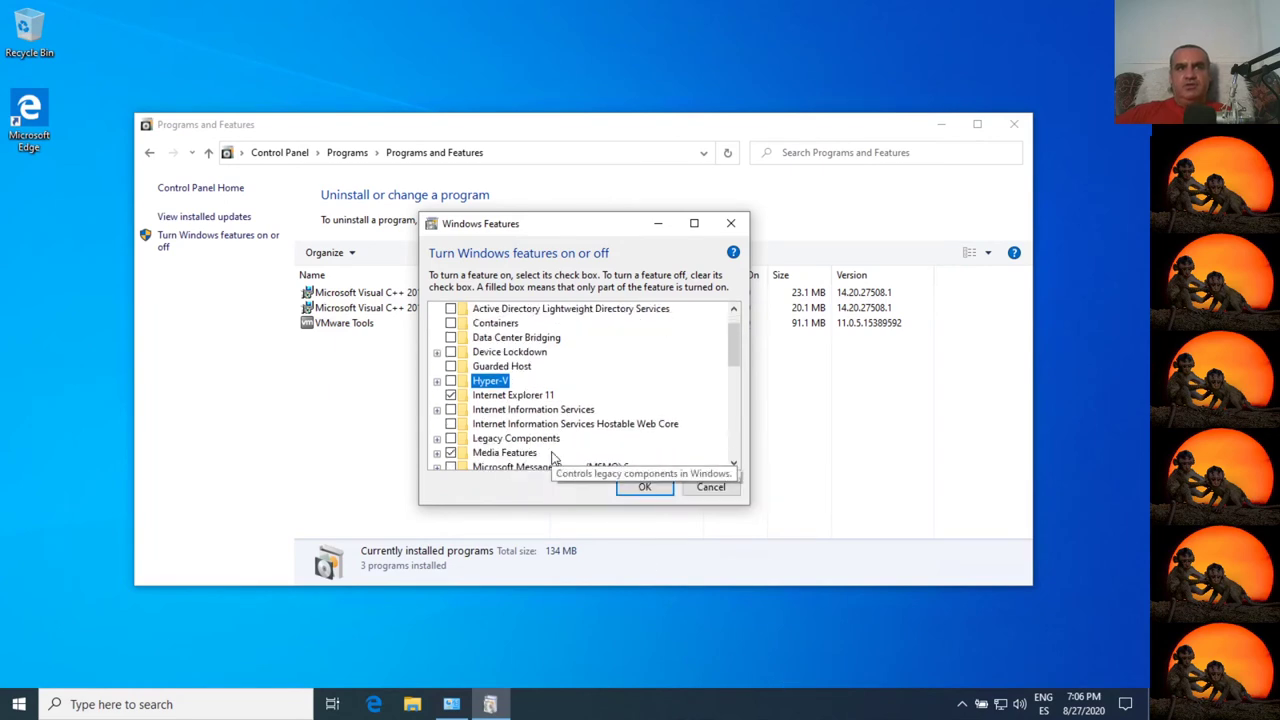
scroll(540, 470, down, 3)
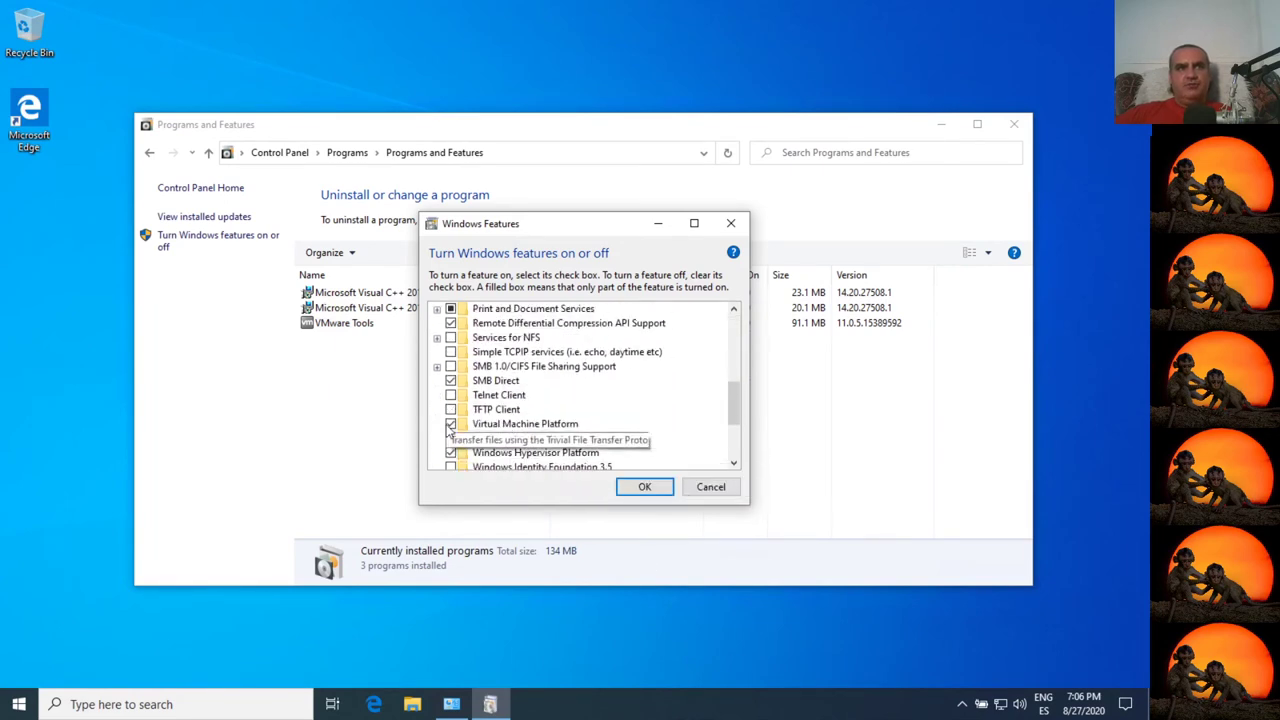
click(478, 424)
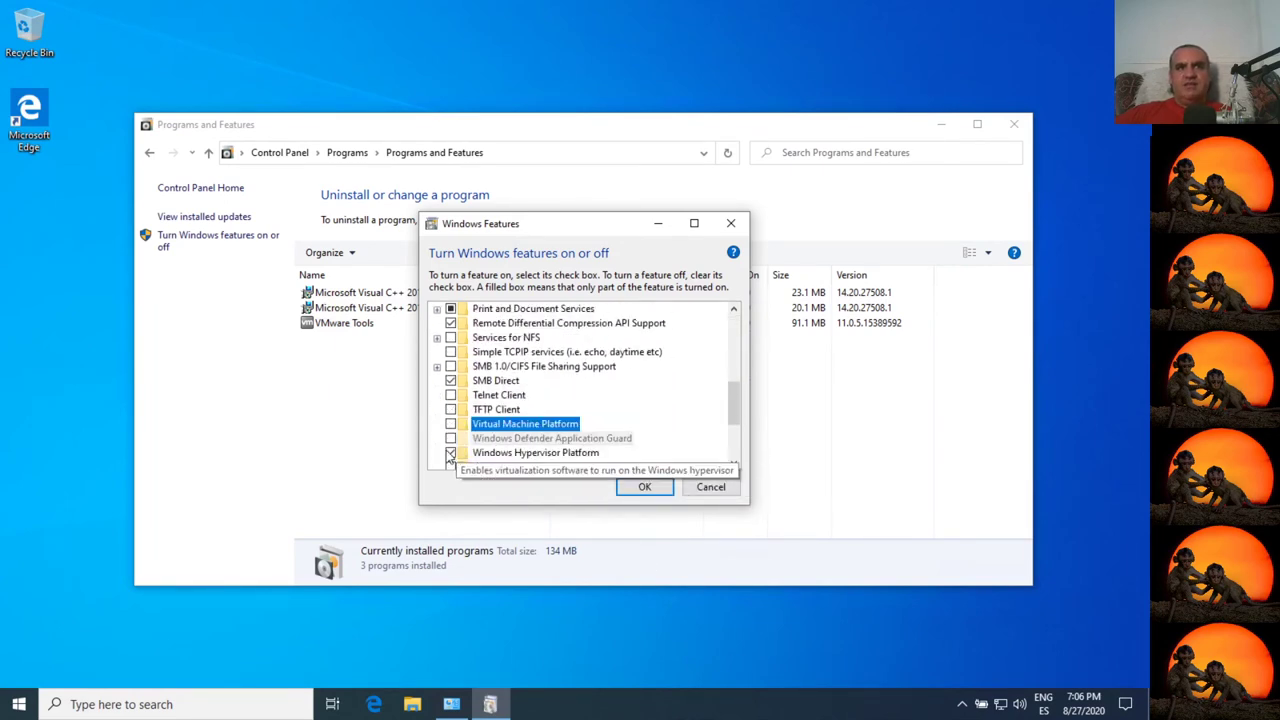
click(450, 453)
click(645, 487)
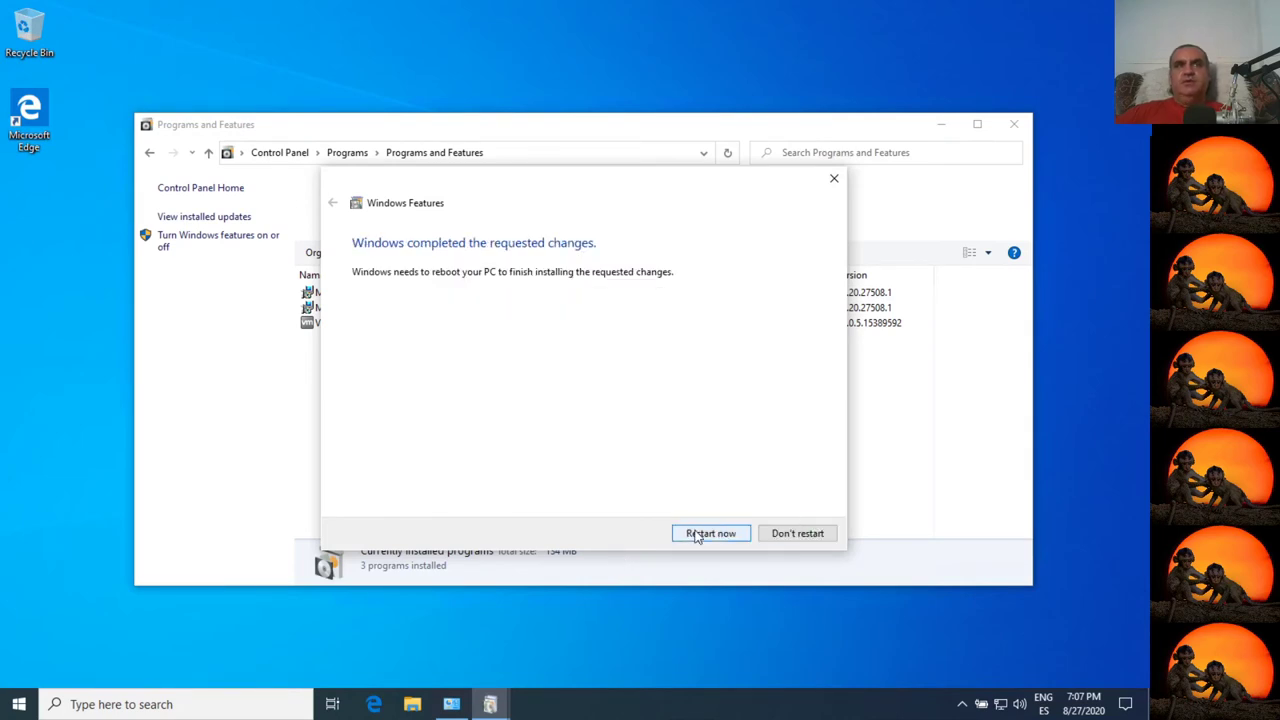
click(710, 533)
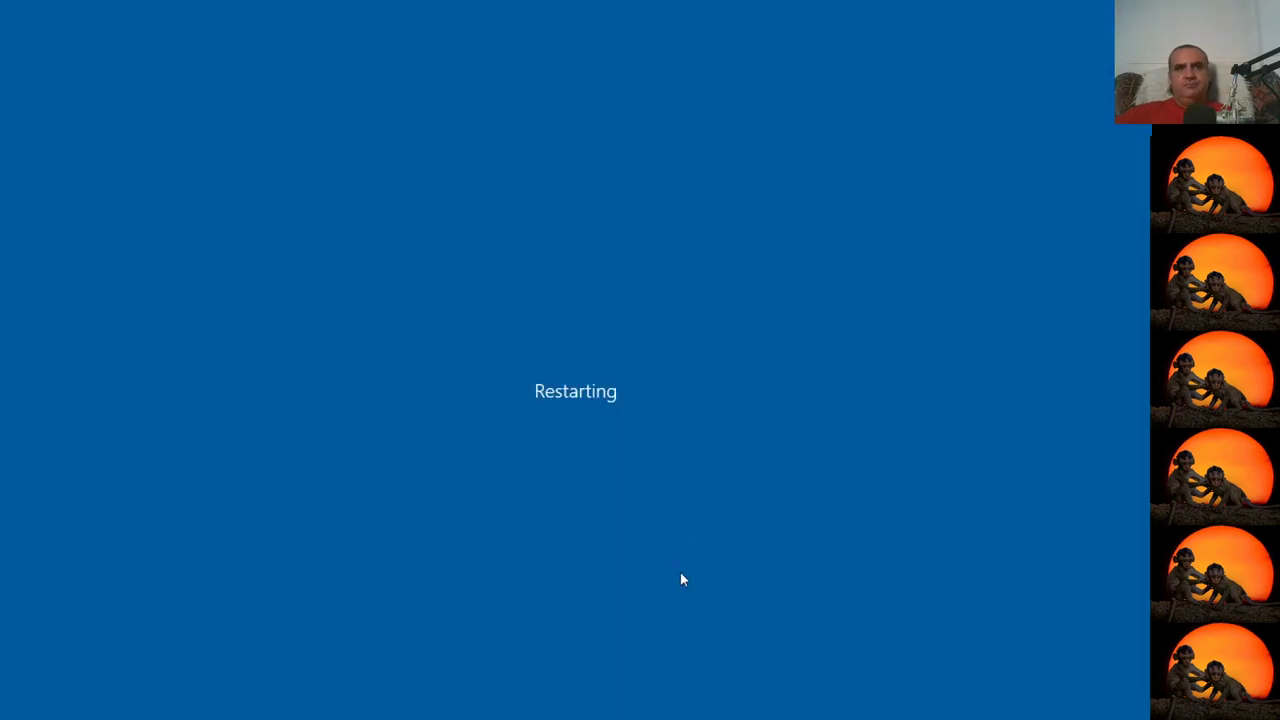